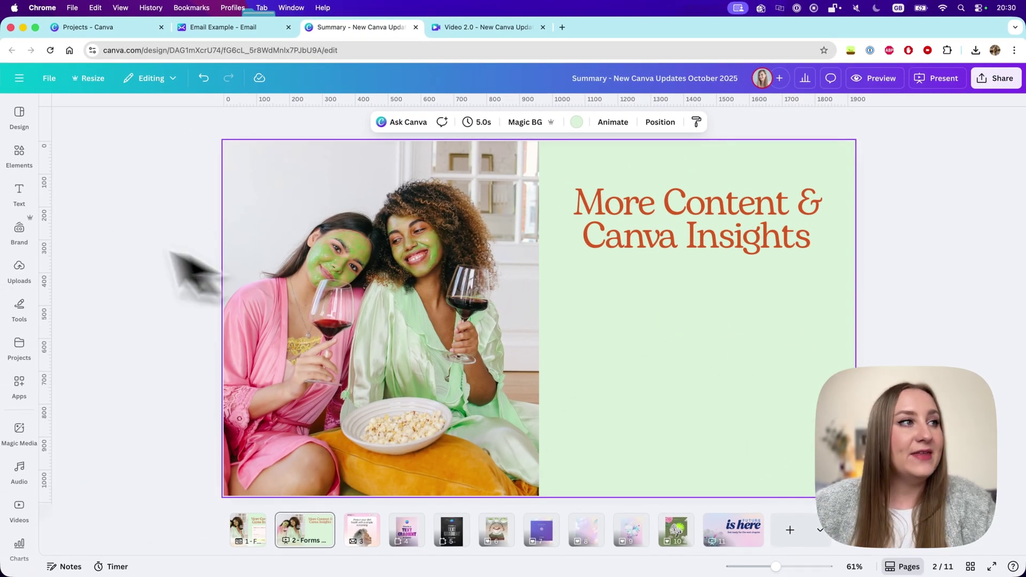
Step: Add the newsletter subscription form from the Business forms to the green half of the slide
{"action": "left_click", "coordinate": [22, 157]}
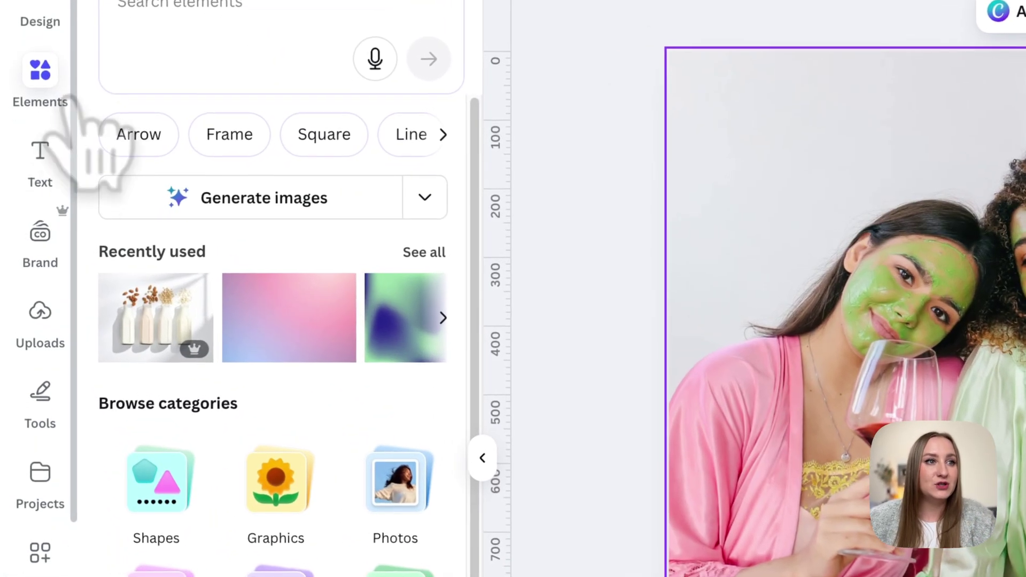
{"action": "scroll", "coordinate": [121, 230], "scroll_direction": "down", "scroll_amount": 3}
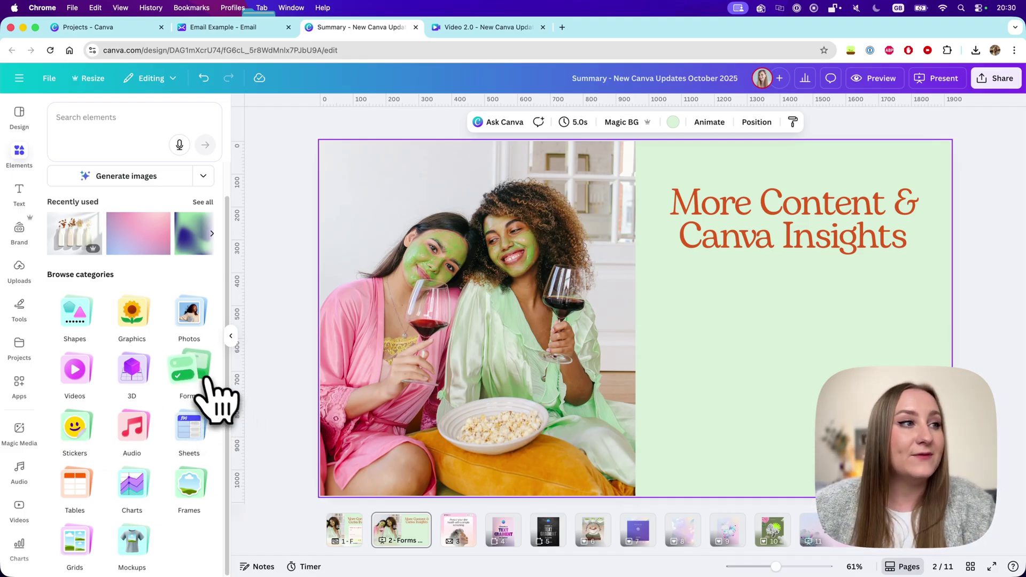
{"action": "left_click", "coordinate": [214, 398]}
{"action": "scroll", "coordinate": [156, 187], "scroll_direction": "down", "scroll_amount": 1}
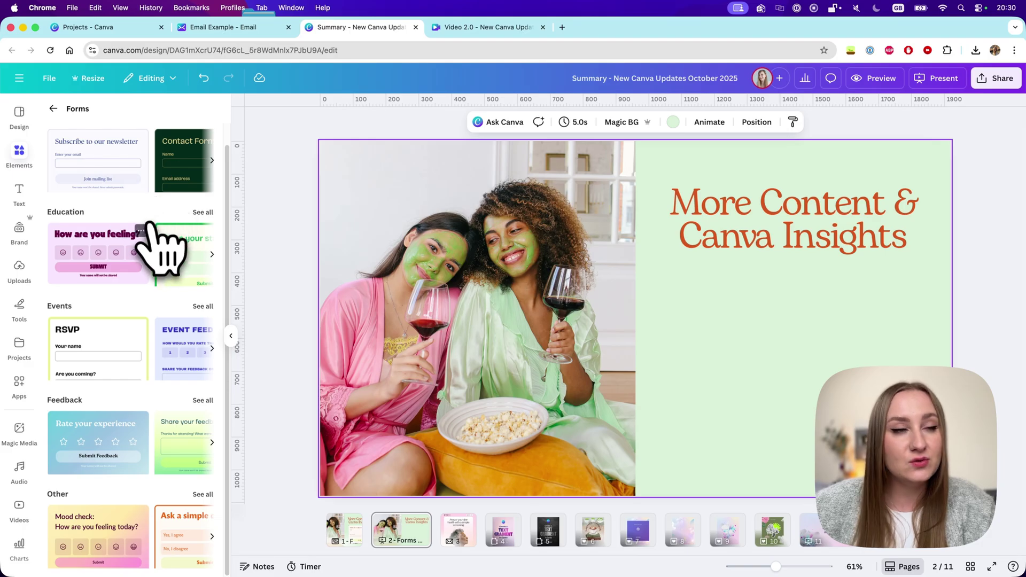
{"action": "scroll", "coordinate": [150, 224], "scroll_direction": "up", "scroll_amount": 1}
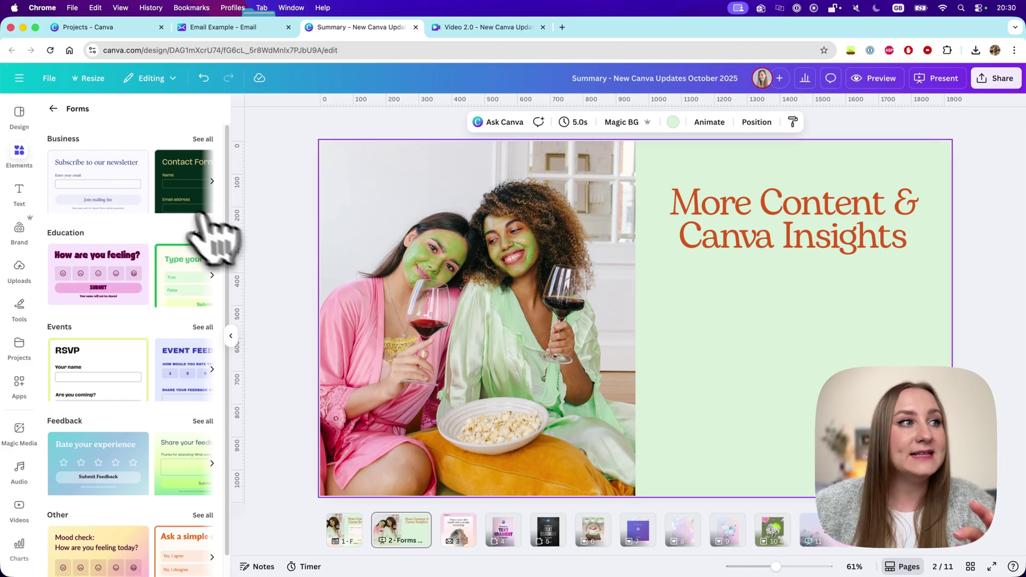
{"action": "left_click", "coordinate": [131, 190]}
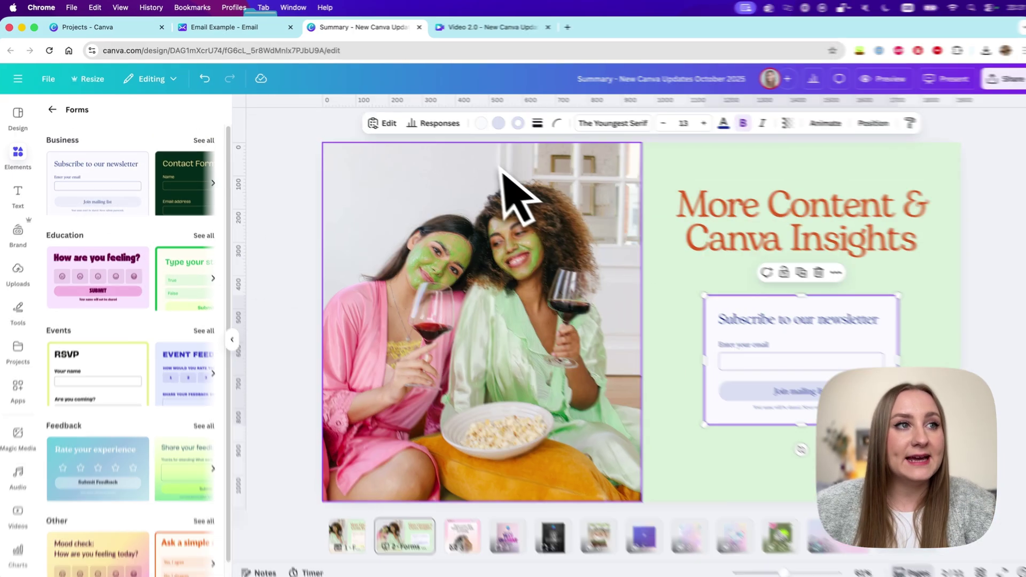
Step: Open the newsletter form's questions for editing and look through the available question types
{"action": "left_click", "coordinate": [382, 123]}
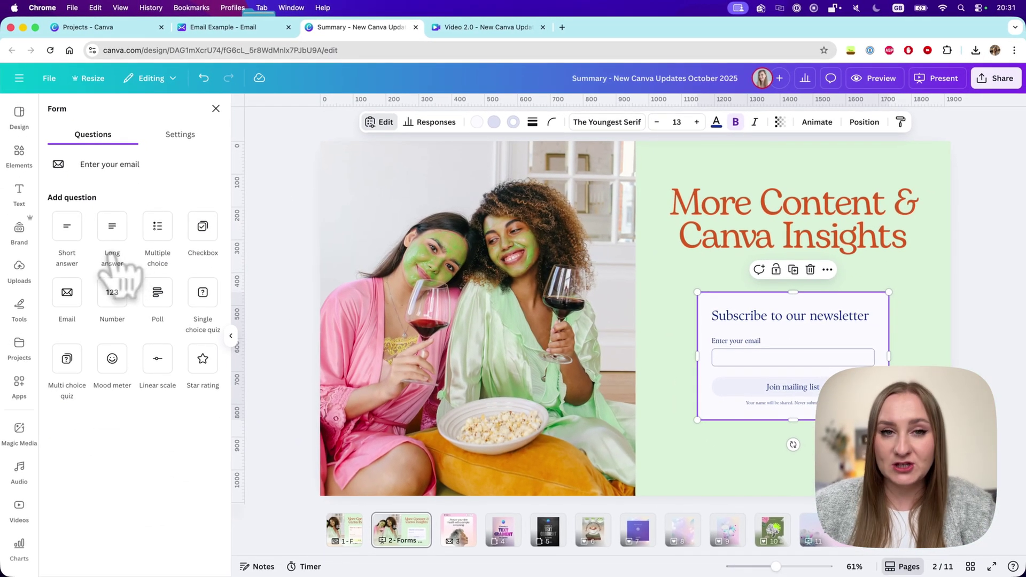
{"action": "left_click", "coordinate": [156, 297]}
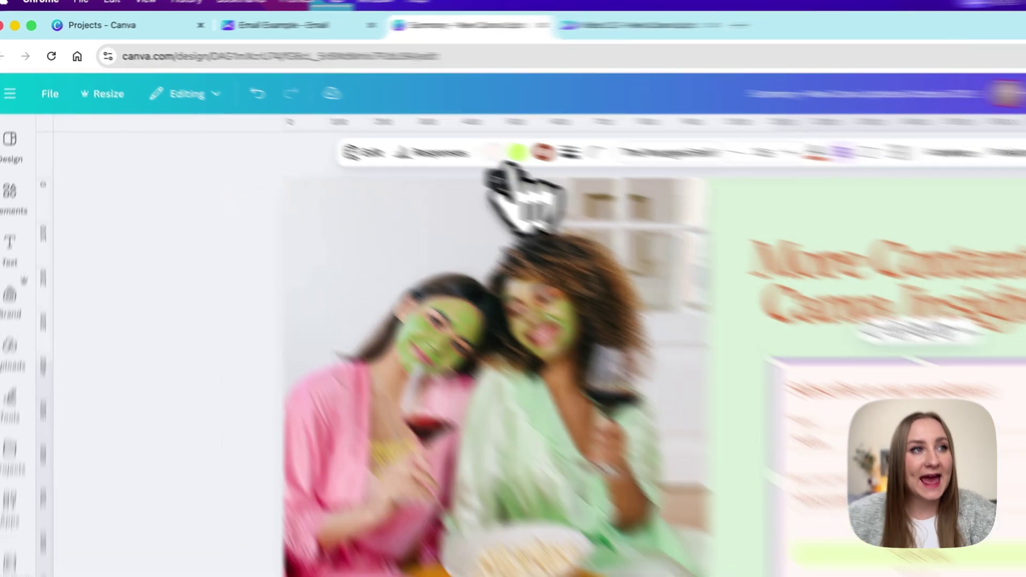
Step: Try a light purple background colour on the form and restore its original off-white fill
{"action": "left_click", "coordinate": [380, 122]}
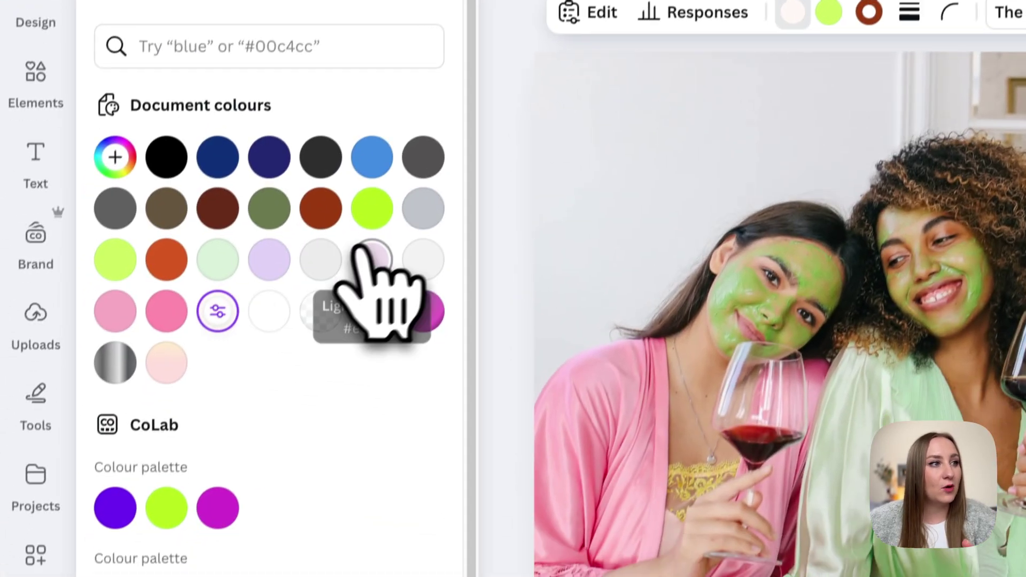
{"action": "left_click", "coordinate": [366, 253]}
{"action": "left_click", "coordinate": [218, 310]}
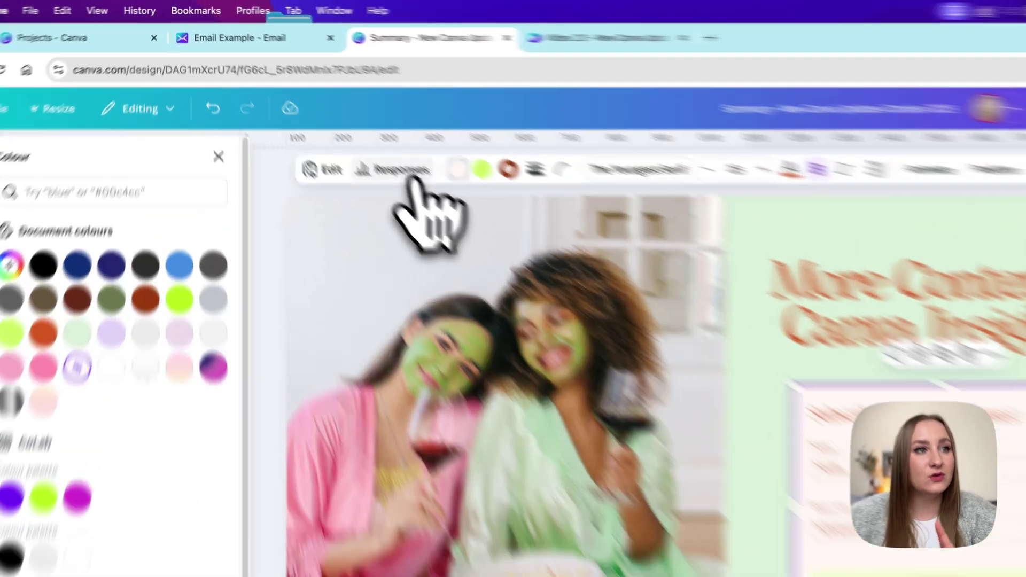
Step: Open the form's collected responses in the full responses view
{"action": "left_click", "coordinate": [340, 122]}
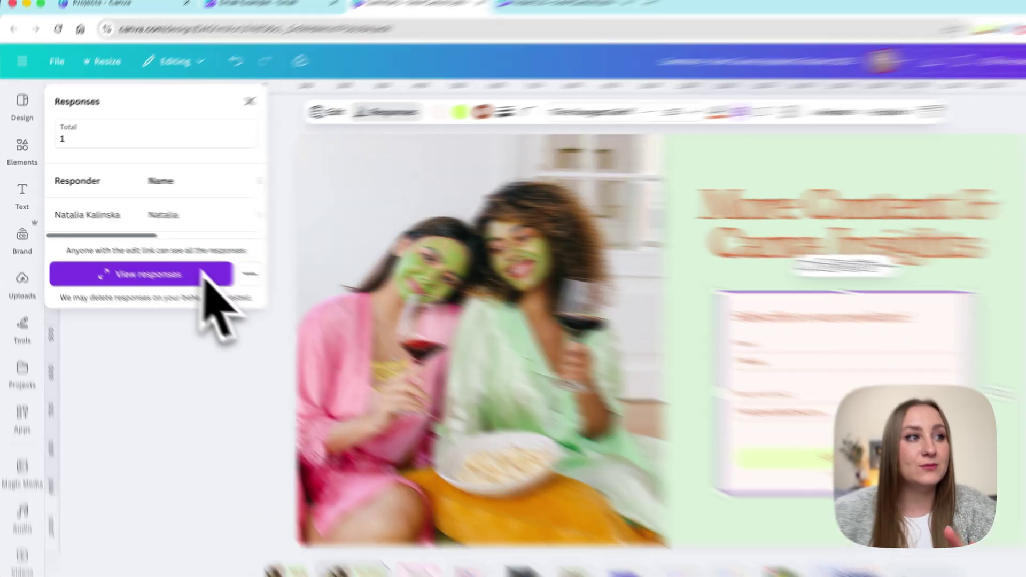
{"action": "left_click", "coordinate": [216, 262]}
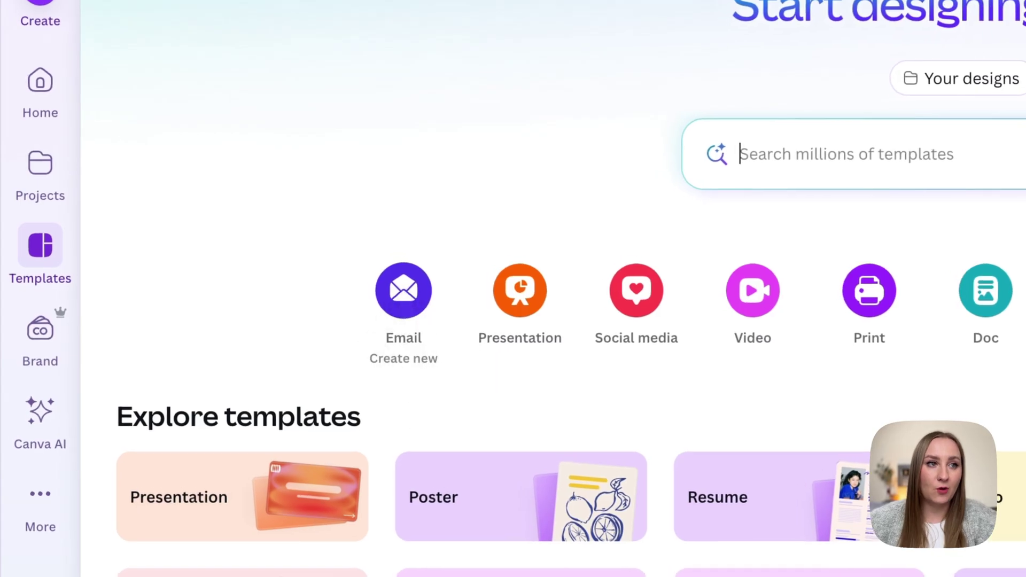
Step: Create a new blank email design and browse the available email templates
{"action": "left_click", "coordinate": [403, 290]}
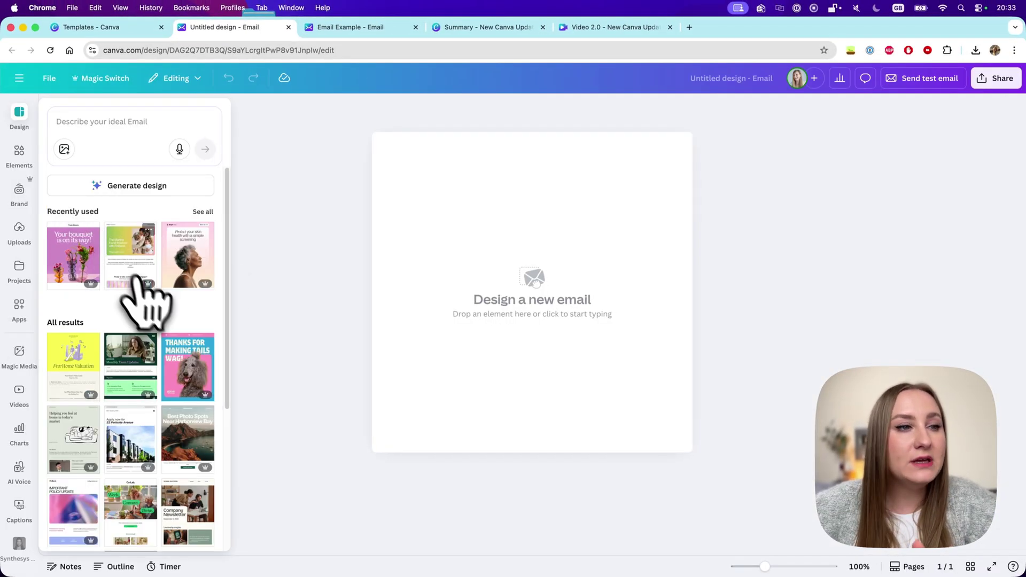
{"action": "scroll", "coordinate": [135, 278], "scroll_direction": "down", "scroll_amount": 5}
{"action": "scroll", "coordinate": [152, 312], "scroll_direction": "down", "scroll_amount": 6}
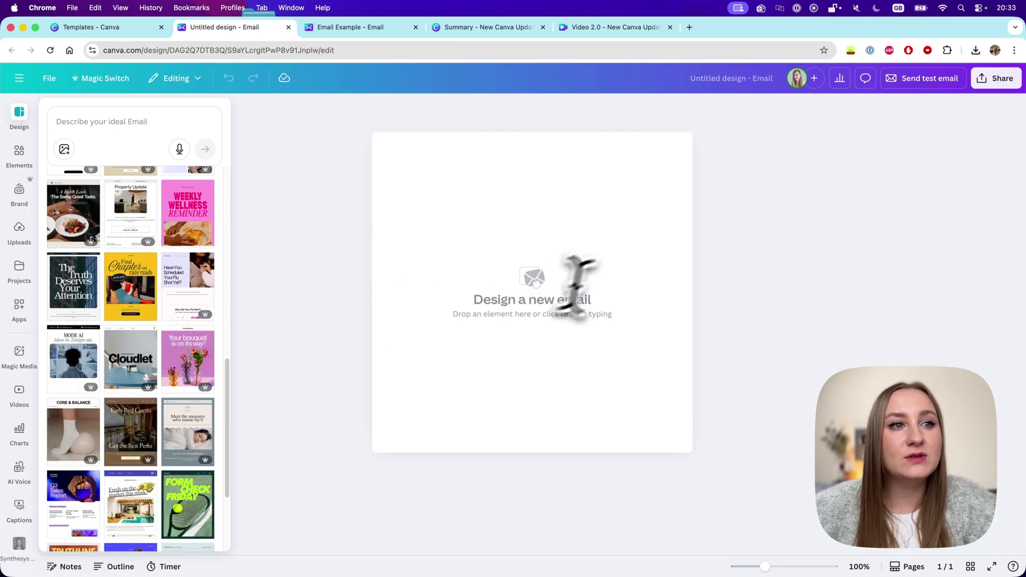
Step: Start a text line in the blank email and browse the element categories available for emails
{"action": "left_click", "coordinate": [609, 267]}
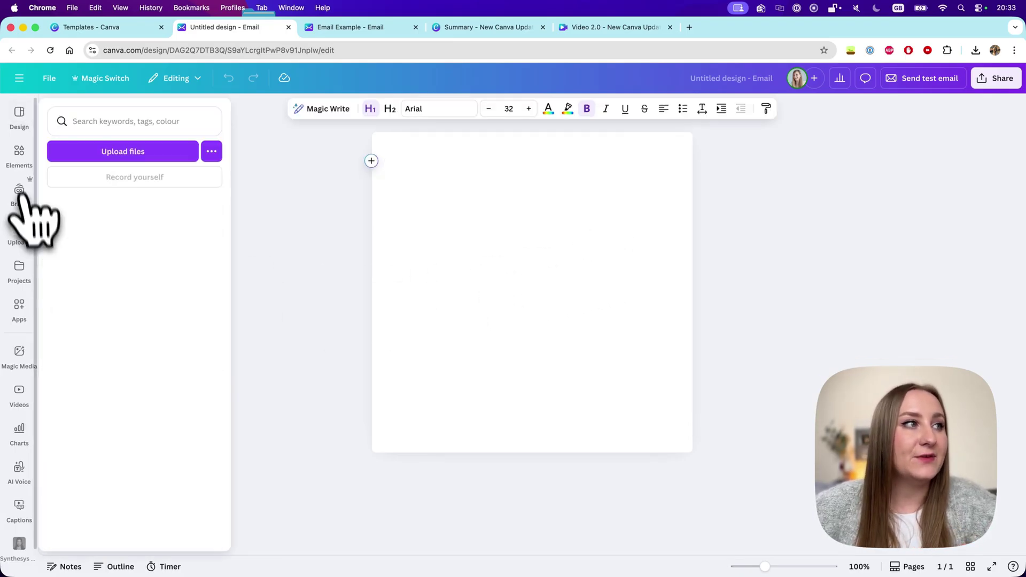
{"action": "left_click", "coordinate": [19, 154]}
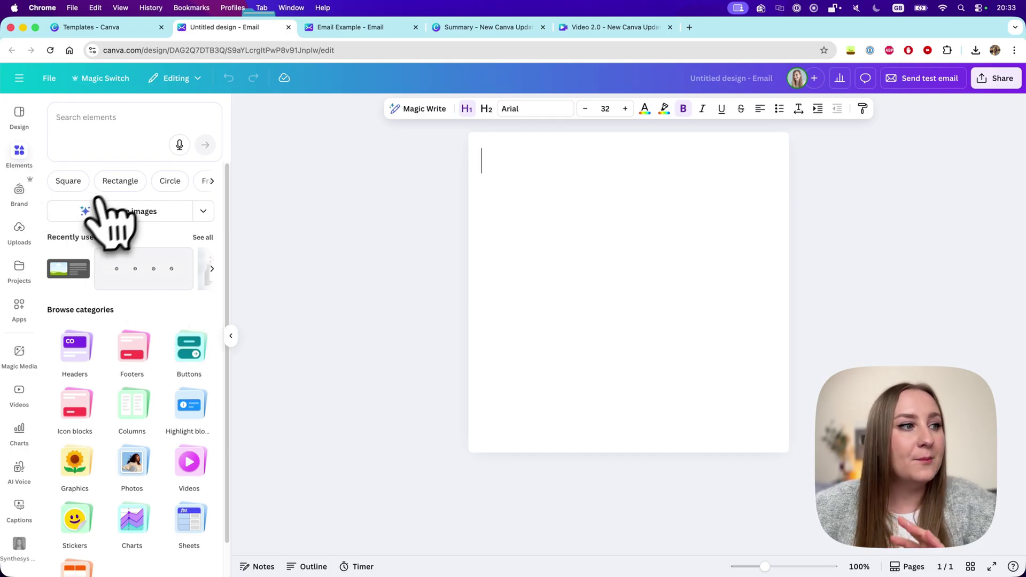
{"action": "scroll", "coordinate": [161, 348], "scroll_direction": "down", "scroll_amount": 1}
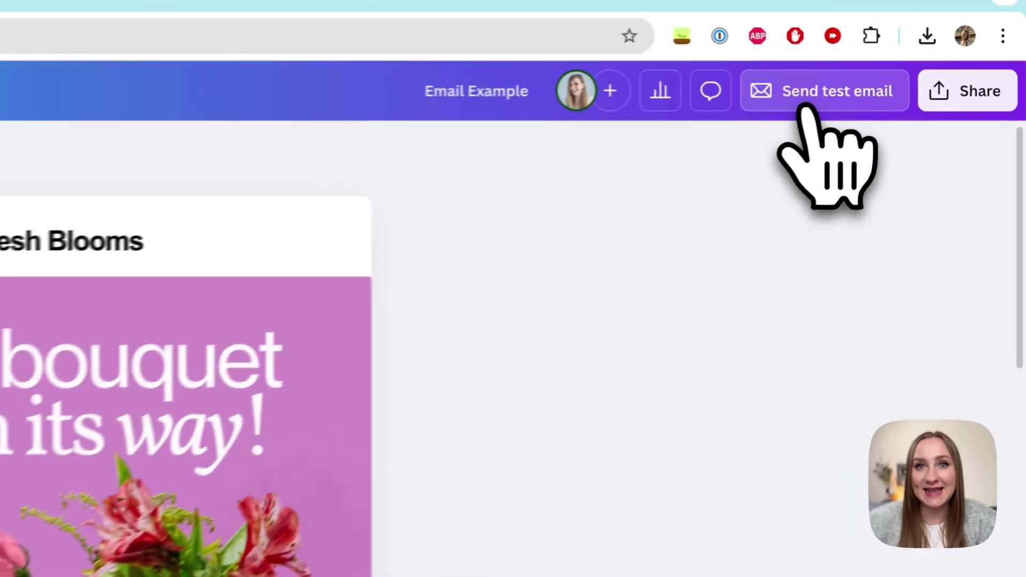
Step: Send a test email of the Email Example design and open its download options from sharing
{"action": "left_click", "coordinate": [924, 78]}
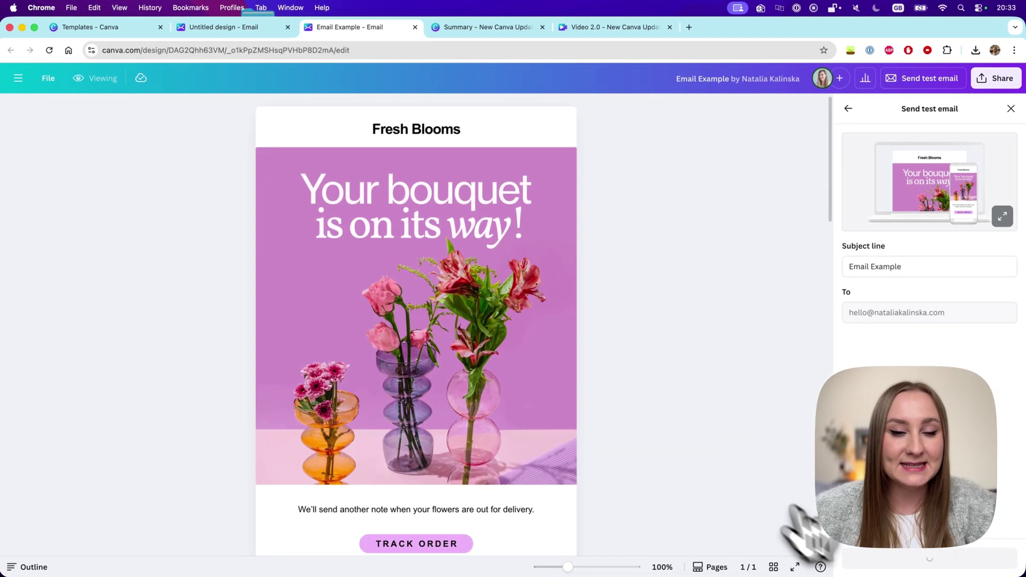
{"action": "left_click", "coordinate": [973, 77]}
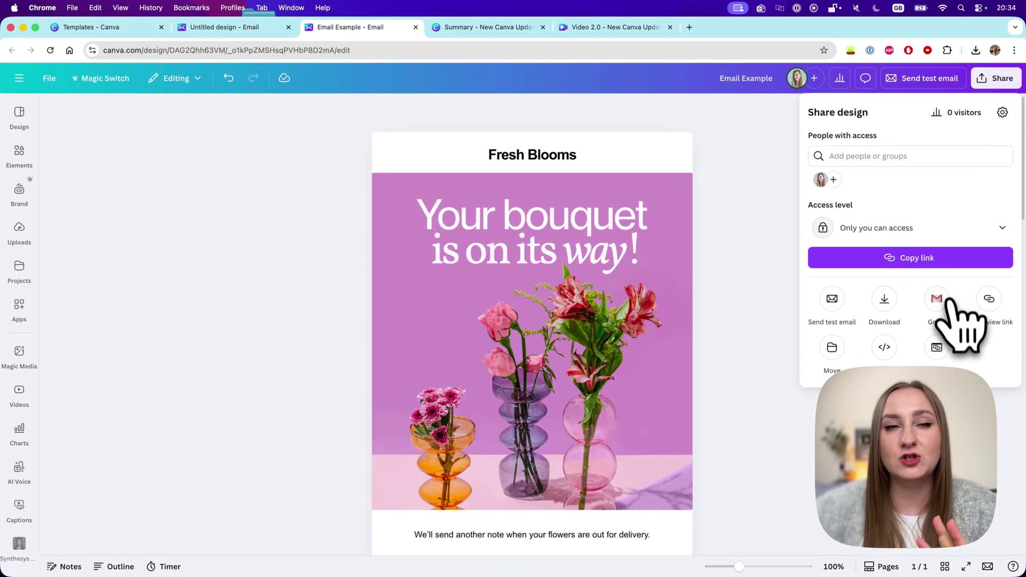
{"action": "left_click", "coordinate": [879, 299]}
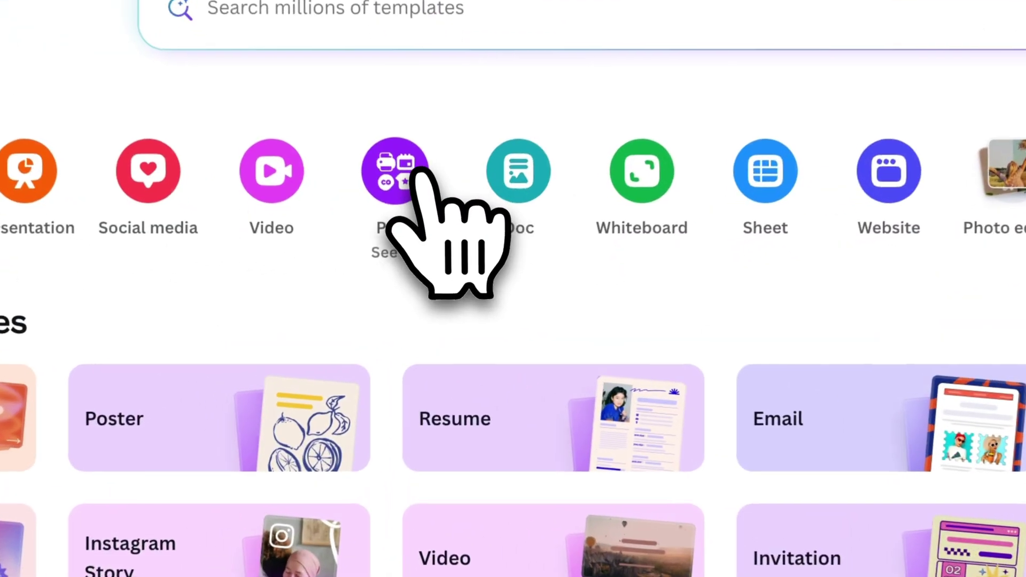
Step: Search the design types for "MAILER BOXES" and create a 21.3 × 26.3 in Mailer Box design
{"action": "left_click", "coordinate": [419, 249]}
{"action": "type", "text": "MAILER BOXES"}
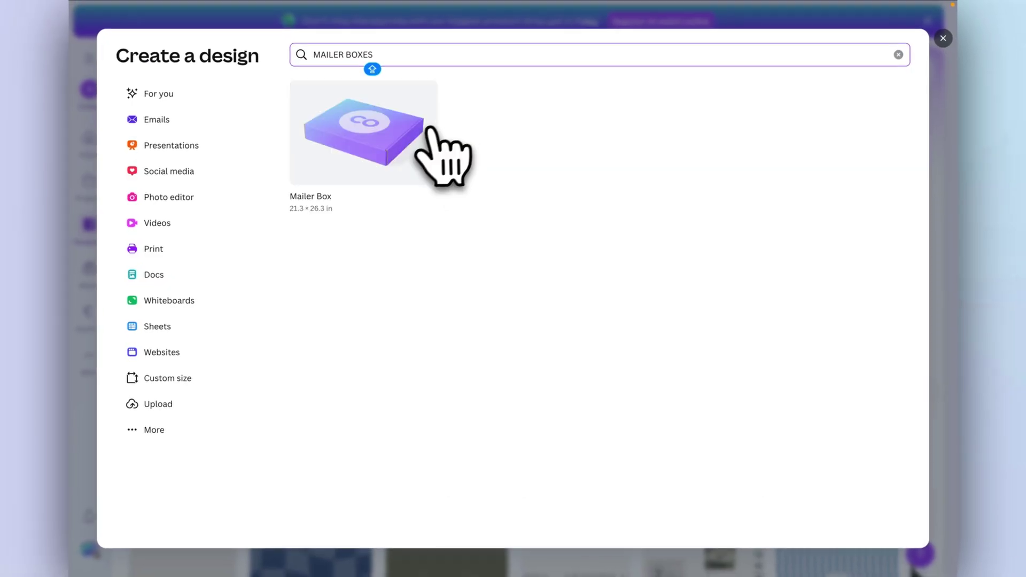
{"action": "left_click", "coordinate": [399, 142]}
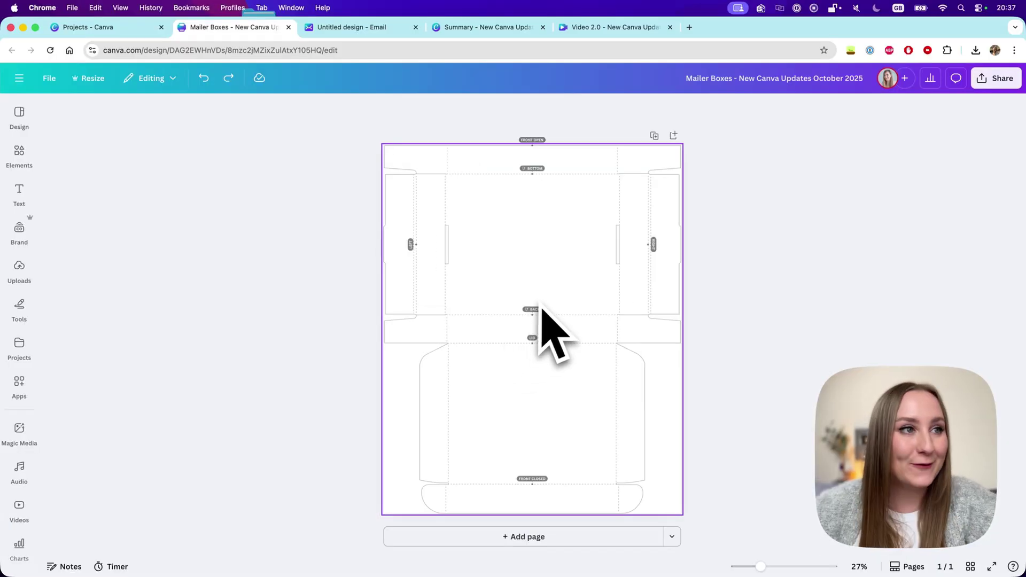
Step: Apply the blue-and-cream striped "Hello, Gorgeous" template to the blank mailer box layout
{"action": "left_click", "coordinate": [575, 264]}
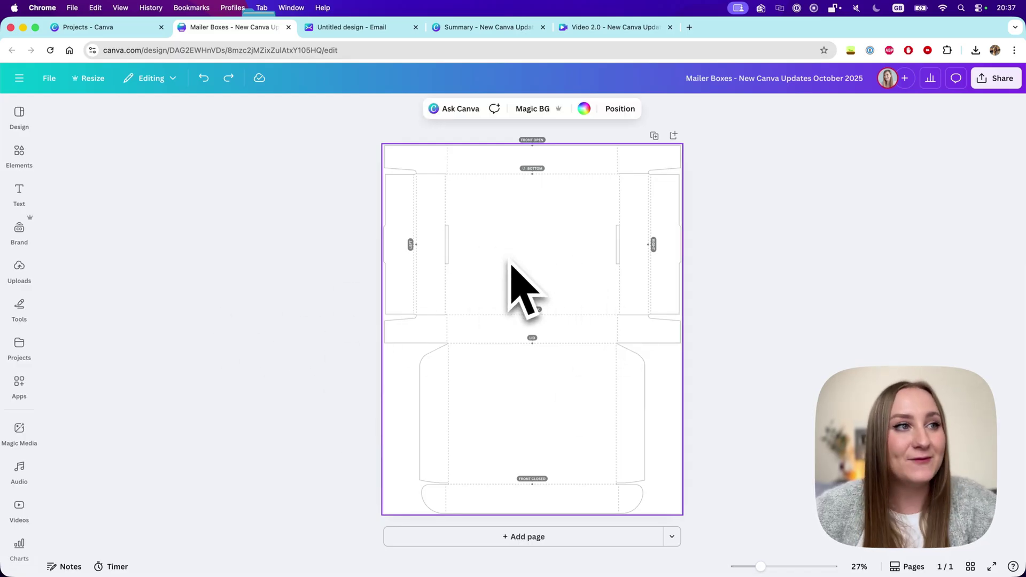
{"action": "left_click", "coordinate": [19, 115]}
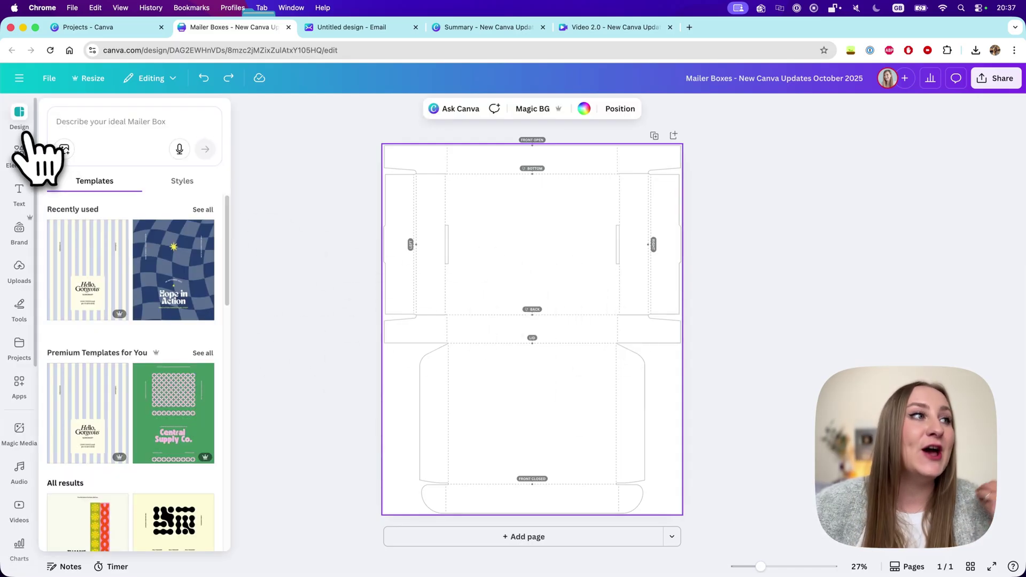
{"action": "left_click", "coordinate": [80, 285]}
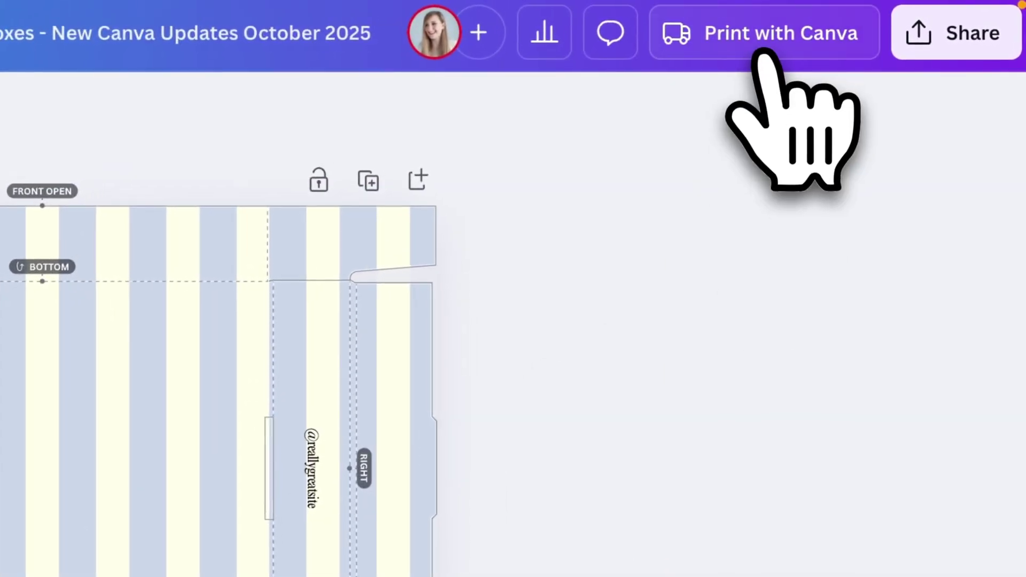
Step: Open the print order for the mailer box and rotate its enlarged 3D preview
{"action": "left_click", "coordinate": [763, 54]}
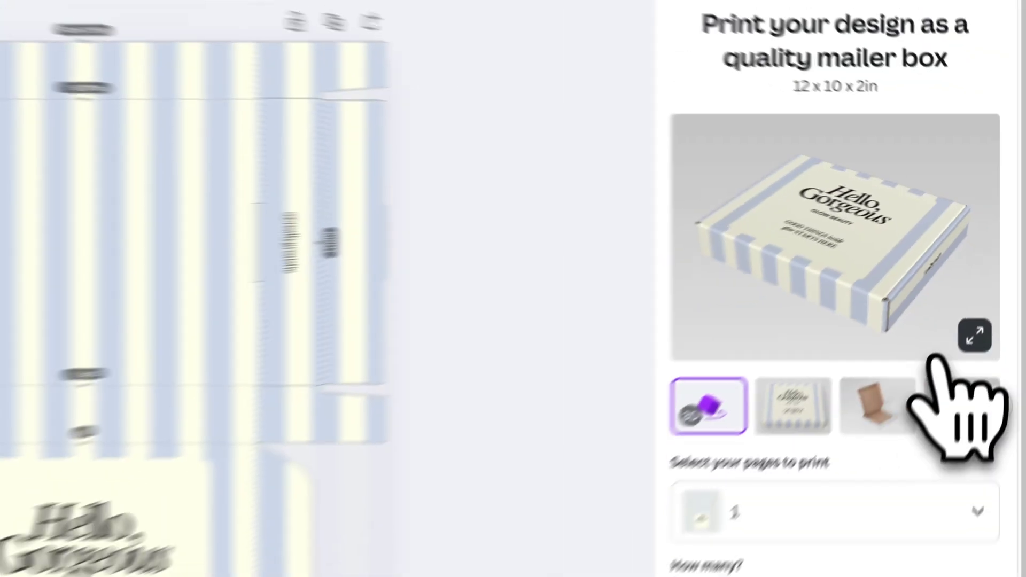
{"action": "left_click", "coordinate": [974, 331]}
{"action": "left_click_drag", "start_coordinate": [524, 350], "coordinate": [587, 138]}
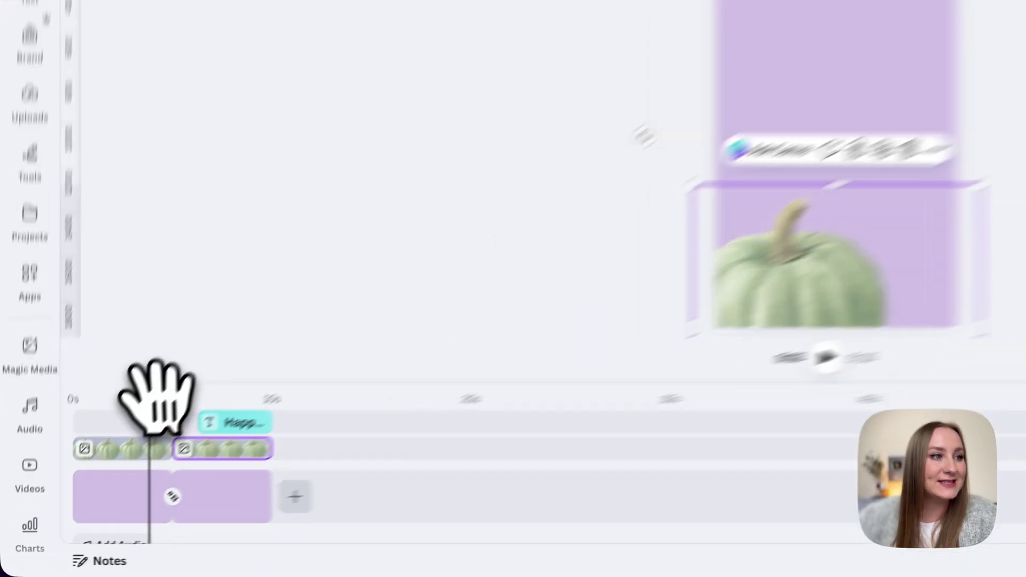
Step: Add a Title text near the top of the pumpkin video's canvas at the 0:08 mark
{"action": "left_click_drag", "start_coordinate": [97, 457], "coordinate": [140, 456]}
{"action": "left_click_drag", "start_coordinate": [289, 327], "coordinate": [289, 379]}
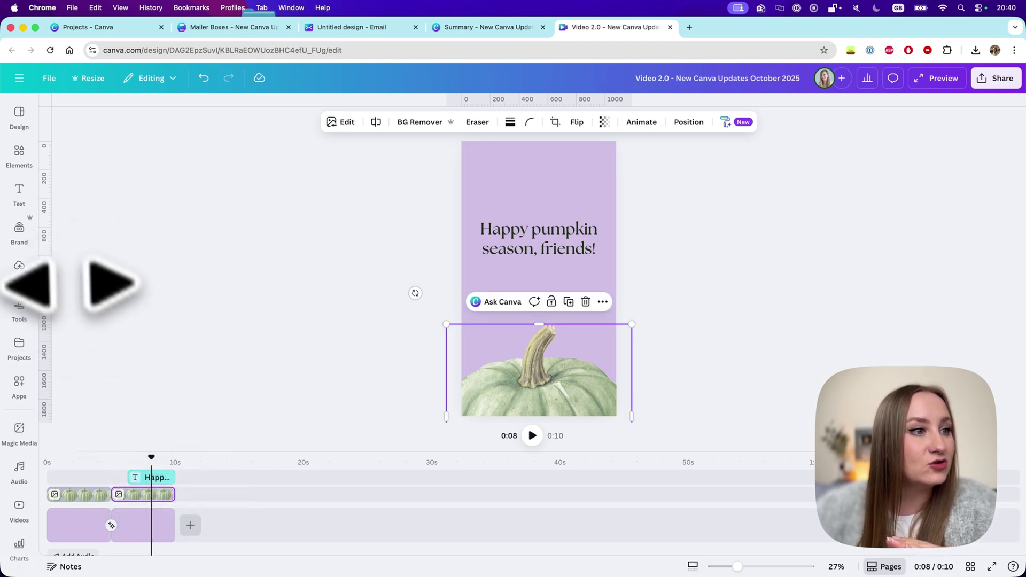
{"action": "left_click", "coordinate": [20, 194]}
{"action": "left_click_drag", "start_coordinate": [68, 240], "coordinate": [529, 198]}
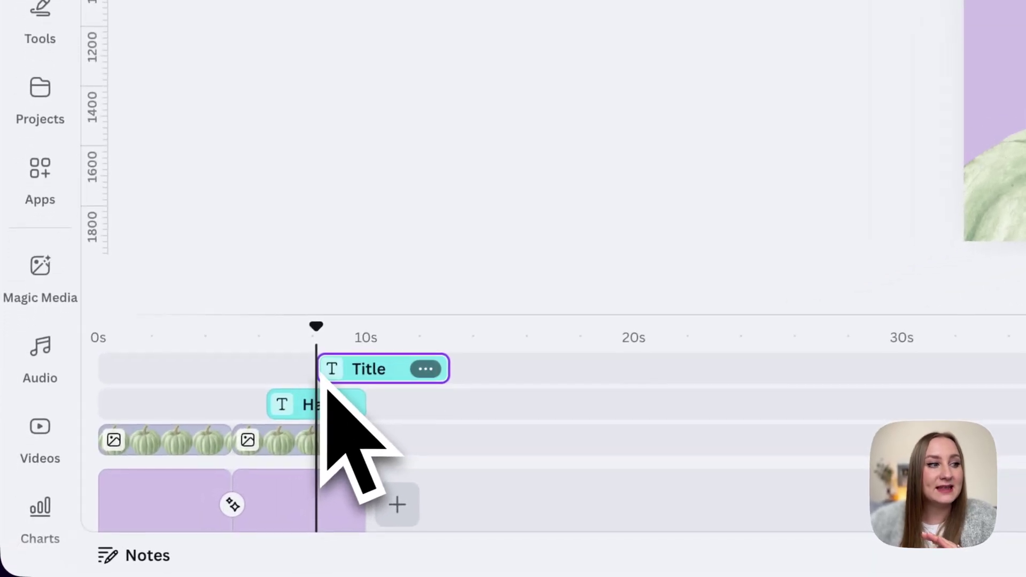
Step: Move the Title clip earlier on the timeline so it spans both pages, and scrub the playhead to their transition
{"action": "left_click", "coordinate": [321, 374]}
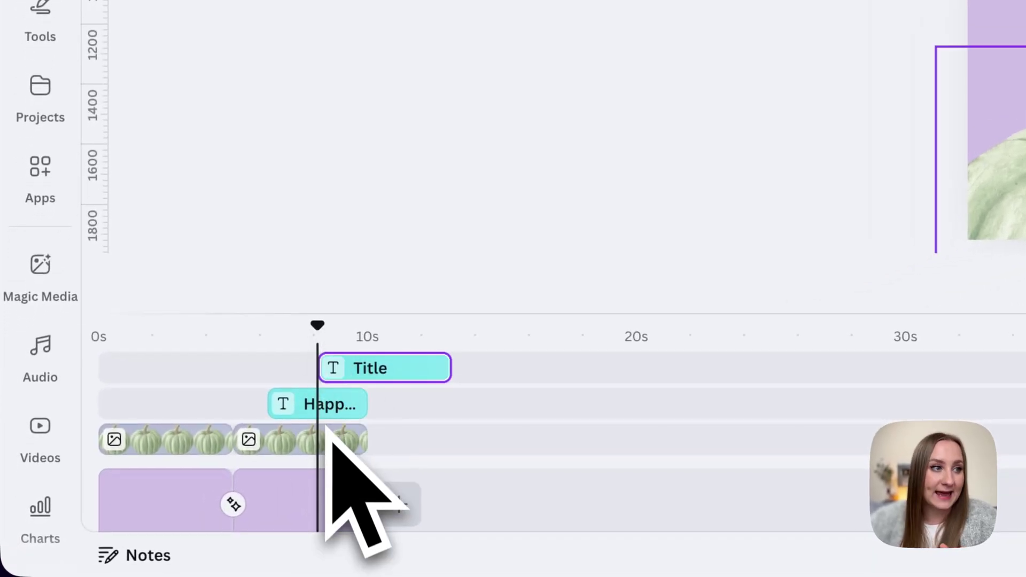
{"action": "left_click_drag", "start_coordinate": [374, 377], "coordinate": [239, 366]}
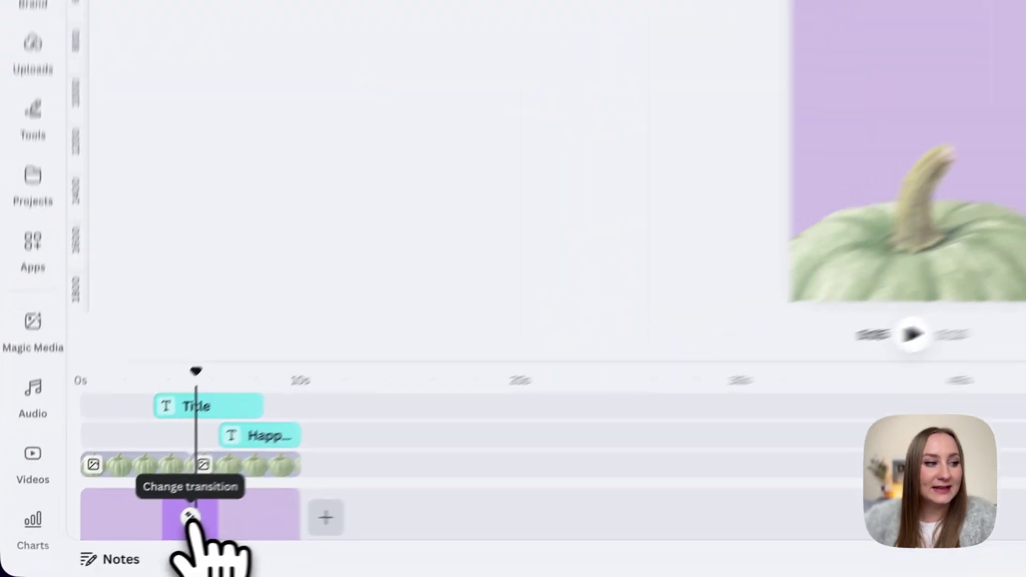
{"action": "left_click", "coordinate": [192, 516]}
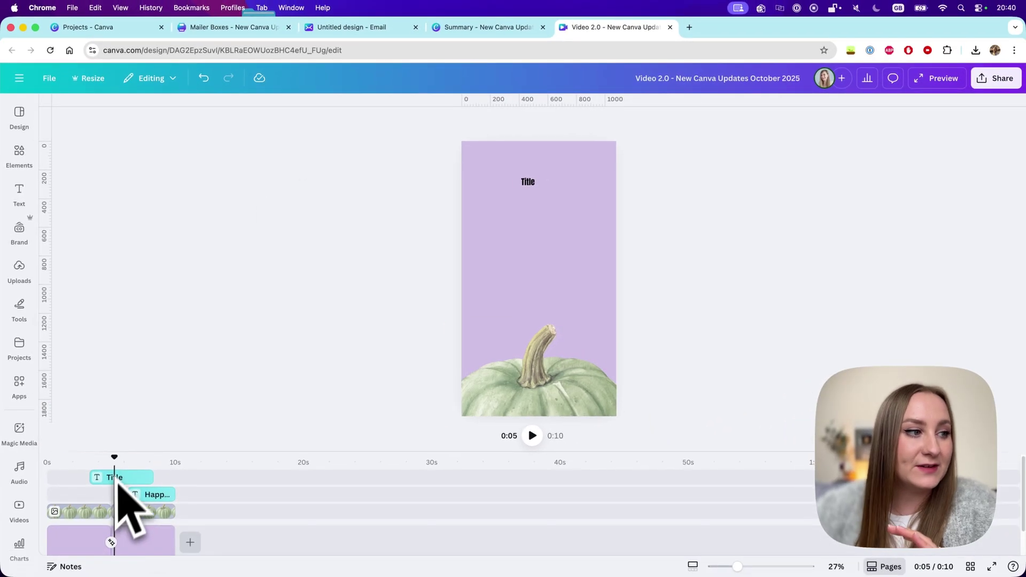
{"action": "mouse_move", "coordinate": [114, 458]}
{"action": "left_mouse_down"}
{"action": "mouse_move", "coordinate": [87, 459]}
{"action": "mouse_move", "coordinate": [110, 458]}
{"action": "left_mouse_up"}
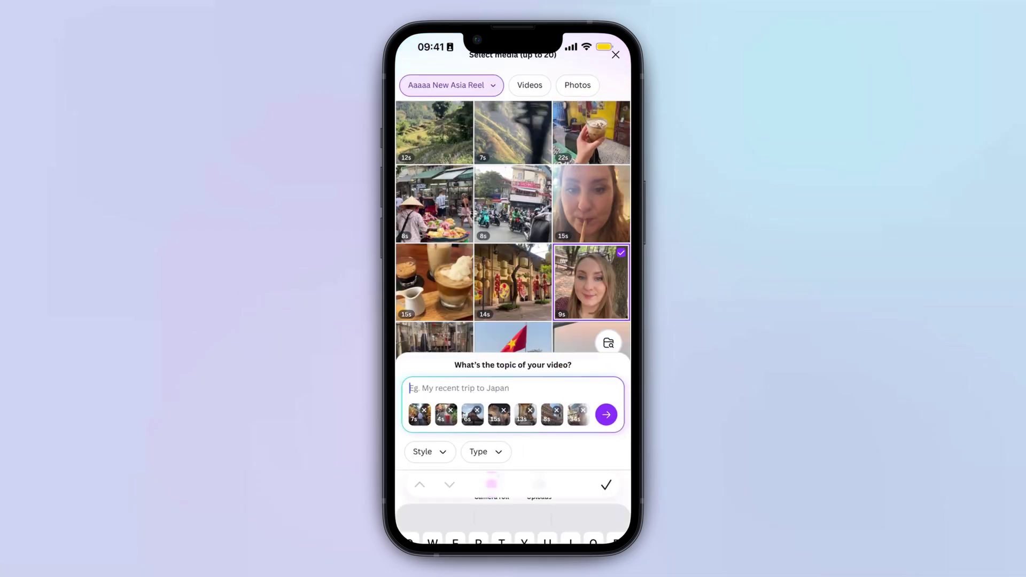
Step: Describe the video as "Mini-vlog from a trip showing the importance of doing things you love for yourself and taking breaks.", choosing Cinematic style and a type
{"action": "type", "text": "Mini-"}
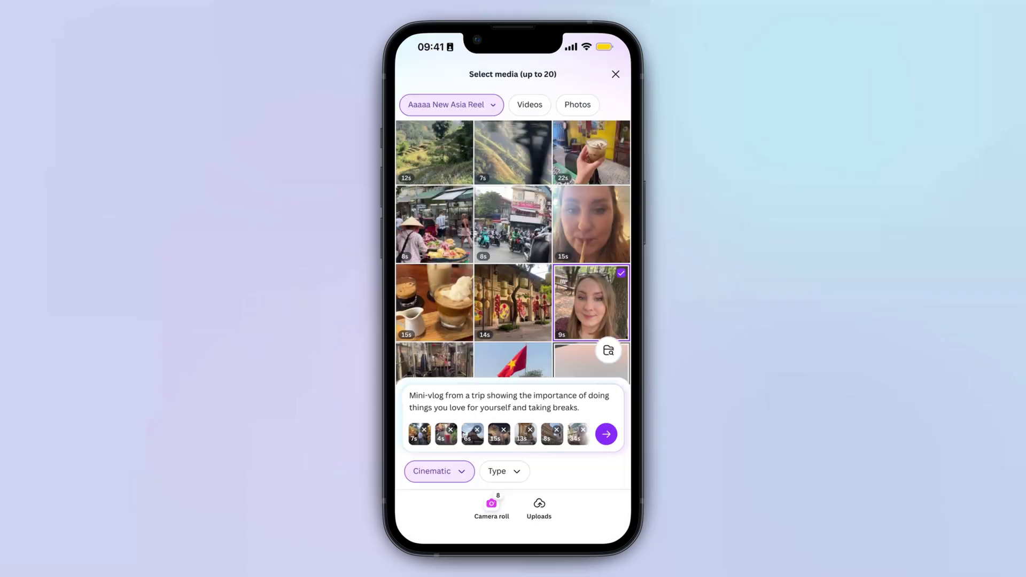
{"action": "left_click", "coordinate": [495, 470]}
{"action": "left_click", "coordinate": [424, 424]}
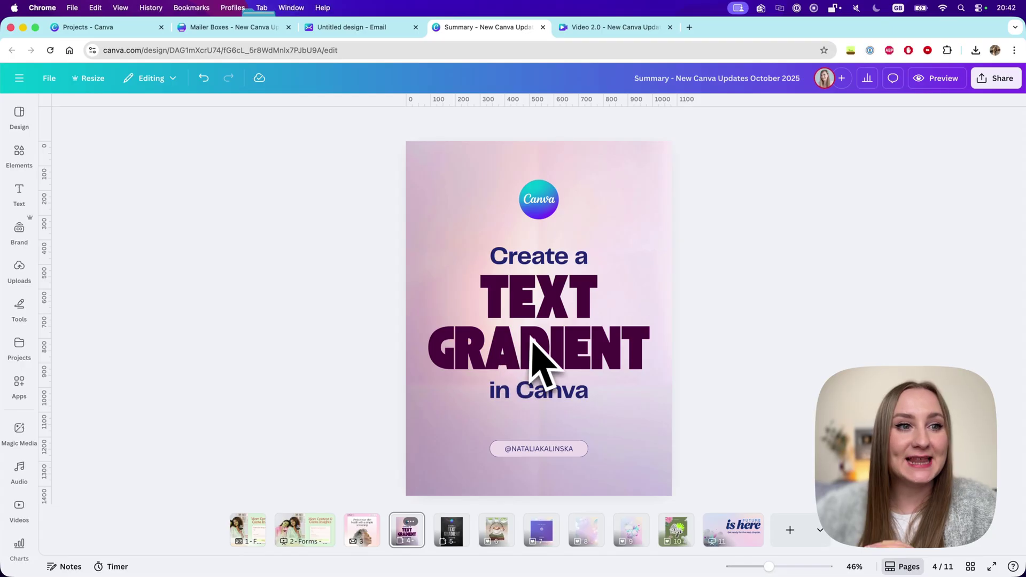
Step: Colour the "TEXT GRADIENT" heading on page 4 with a gradient of dark plum, navy, two pinks and #A41689
{"action": "left_click", "coordinate": [540, 322]}
{"action": "left_click", "coordinate": [437, 124]}
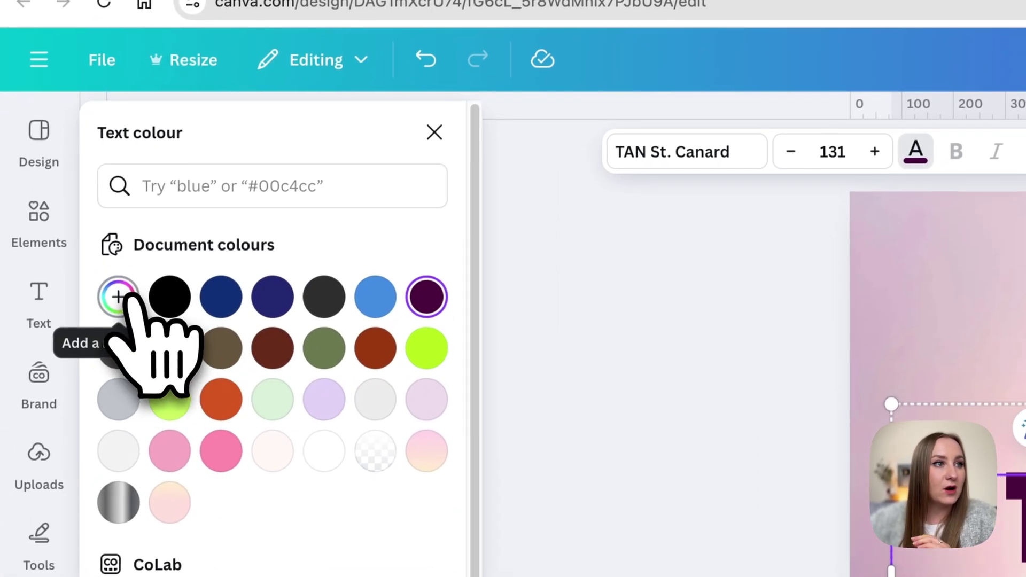
{"action": "left_click", "coordinate": [0, 398]}
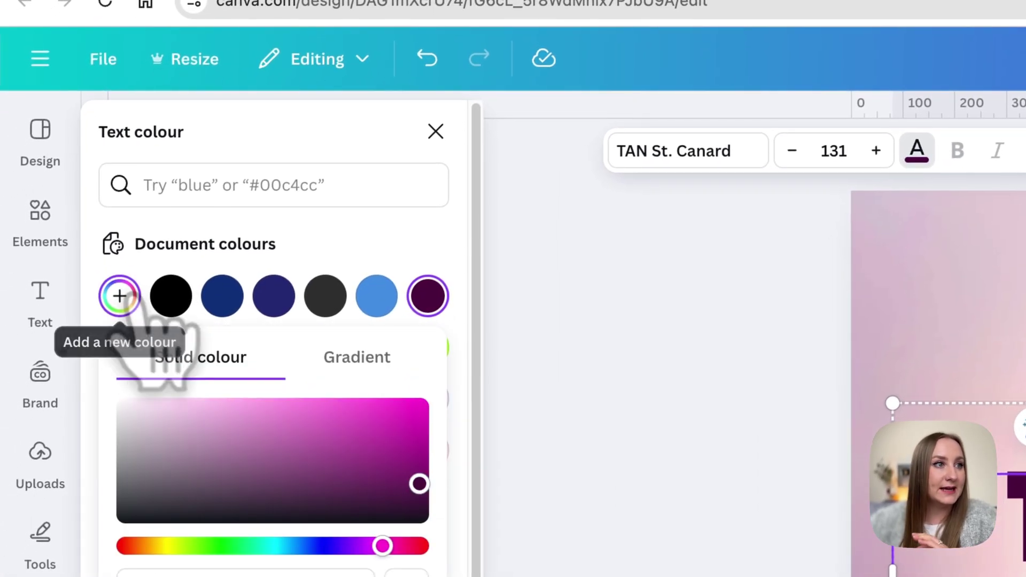
{"action": "left_click", "coordinate": [375, 375]}
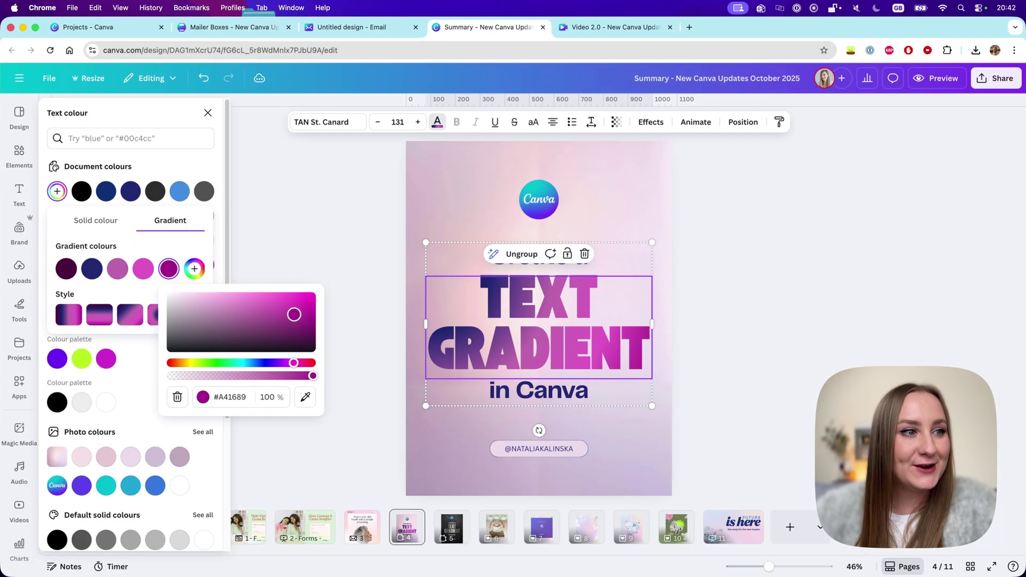
{"action": "left_click", "coordinate": [402, 518]}
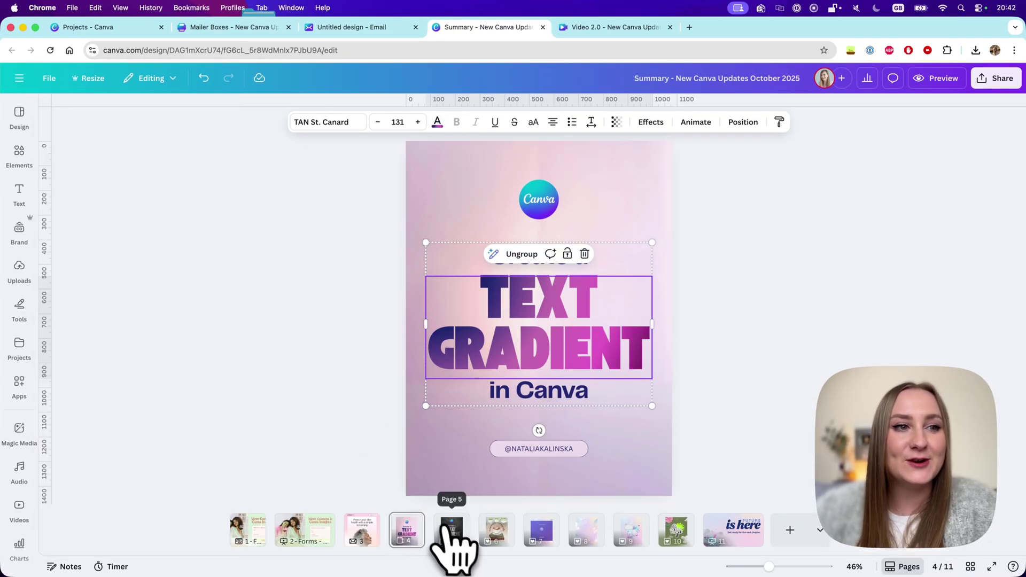
Step: Go through pages 5 and 6, and select the coffee cup and the matcha cup graphics on page 6 in turn
{"action": "left_click", "coordinate": [452, 531]}
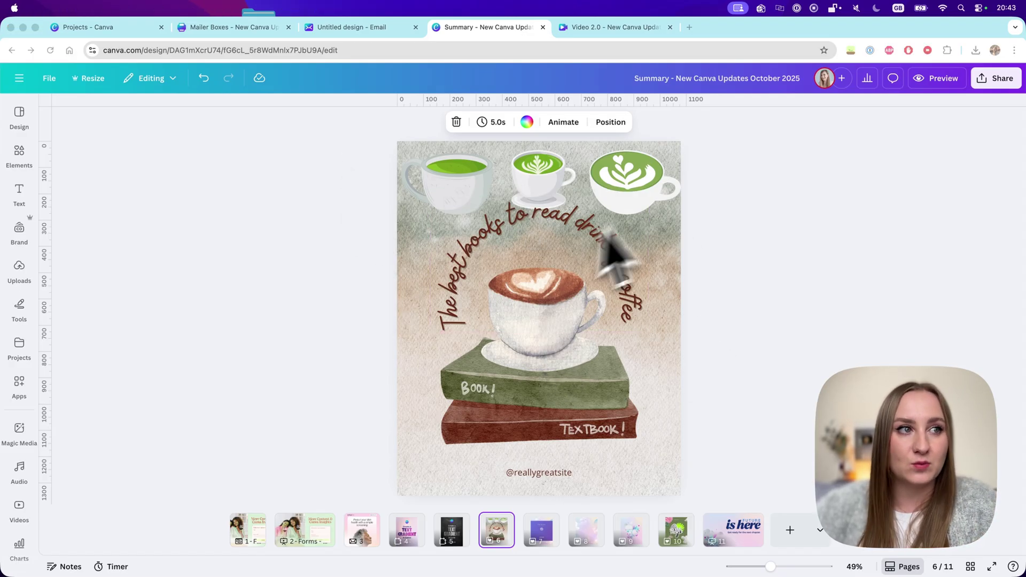
{"action": "left_click", "coordinate": [544, 346]}
{"action": "left_click", "coordinate": [455, 170]}
{"action": "left_click", "coordinate": [521, 172]}
{"action": "left_click", "coordinate": [601, 179]}
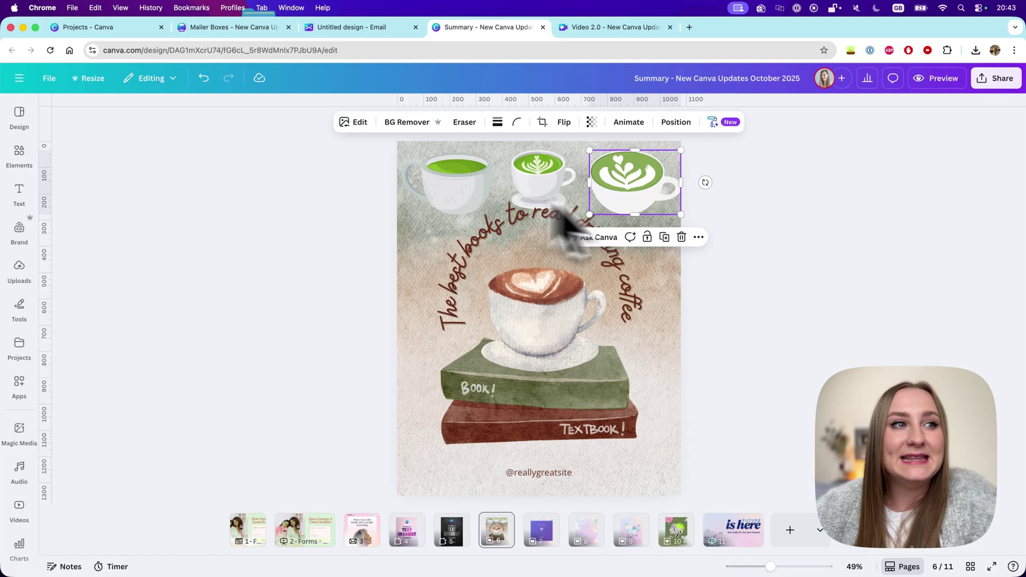
{"action": "left_click", "coordinate": [722, 222]}
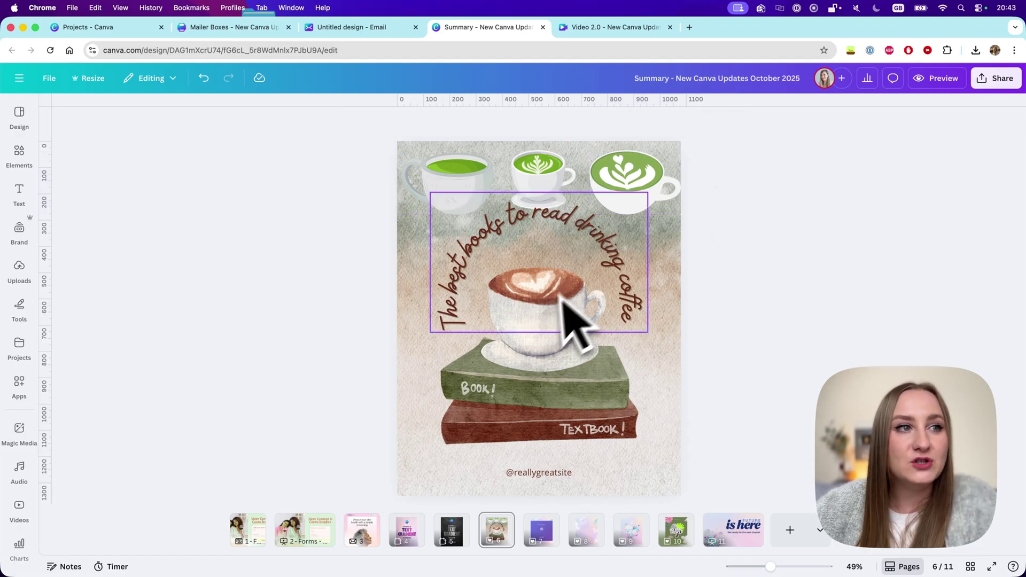
Step: Copy the painted coffee cup's style onto the three matcha cups above it, and move the middle matcha cup onto the coffee cup
{"action": "left_click", "coordinate": [554, 350]}
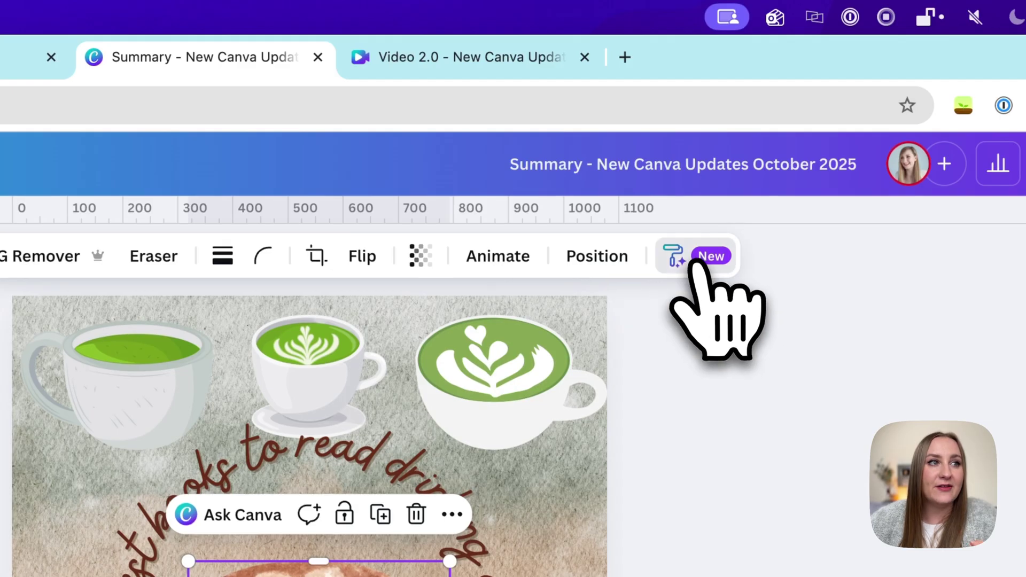
{"action": "left_click", "coordinate": [701, 259]}
{"action": "left_click", "coordinate": [626, 317]}
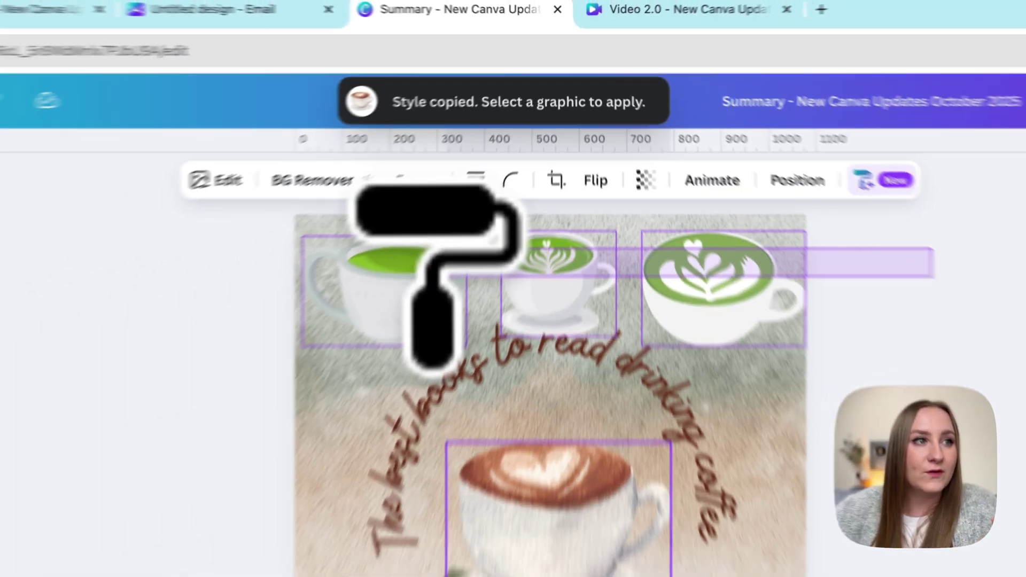
{"action": "left_click", "coordinate": [174, 393]}
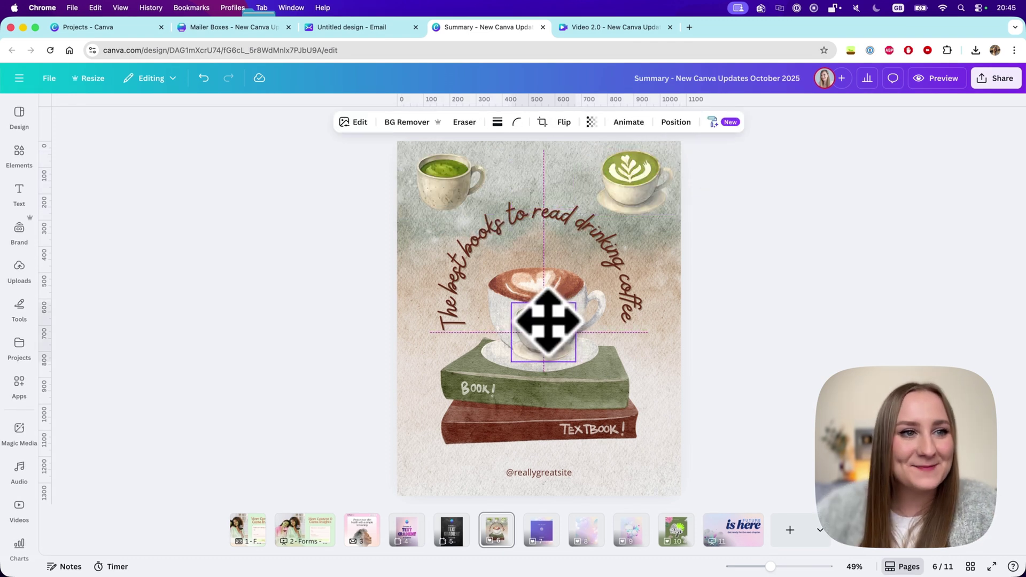
{"action": "left_click_drag", "start_coordinate": [548, 320], "coordinate": [594, 286]}
{"action": "left_click_drag", "start_coordinate": [559, 321], "coordinate": [559, 321]}
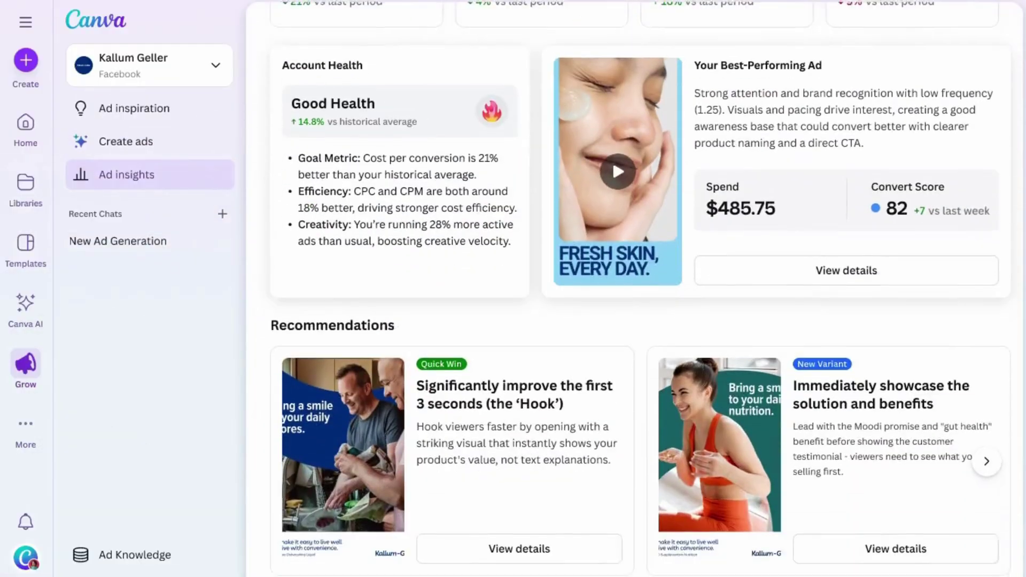
Step: Review the account health, best-performing ad and recommendations on the ad insights page
{"action": "scroll", "coordinate": [641, 288], "scroll_direction": "down", "scroll_amount": 1}
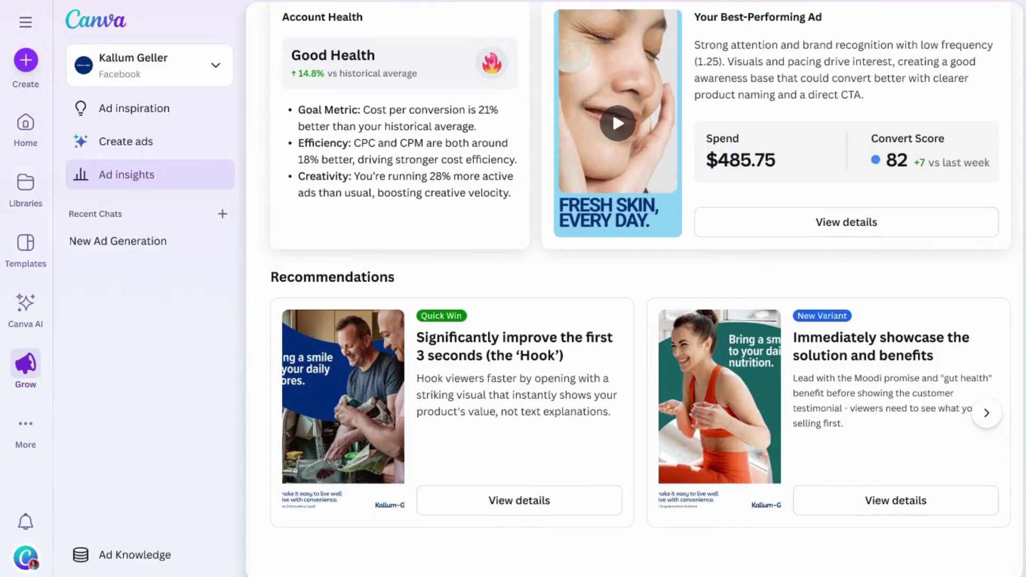
{"action": "scroll", "coordinate": [641, 289], "scroll_direction": "up", "scroll_amount": 5}
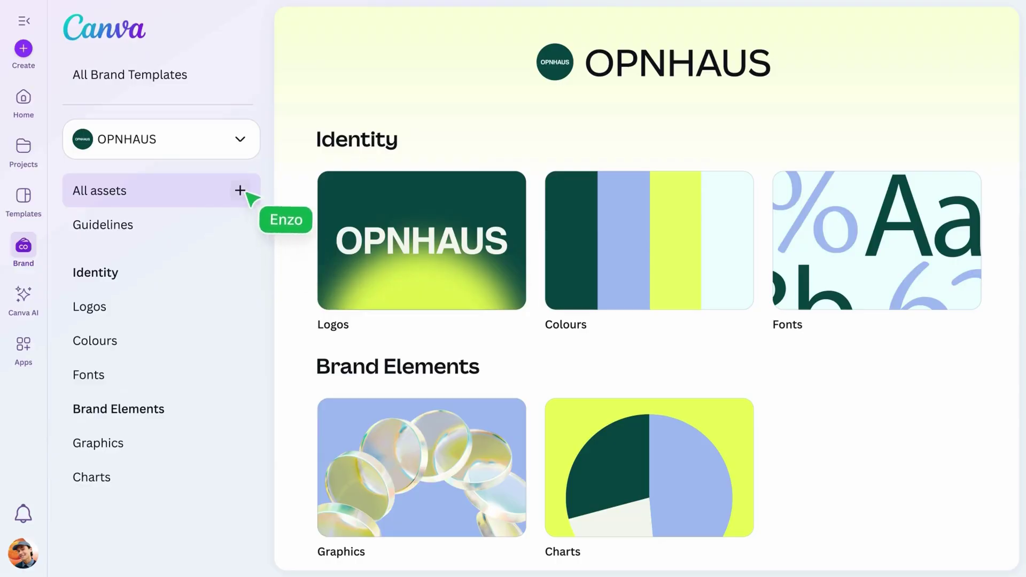
Step: Add a "Stickers" category to the OPNHAUS brand assets and move it higher in the Brand Elements list
{"action": "left_click", "coordinate": [240, 191]}
{"action": "type", "text": "Stickers"}
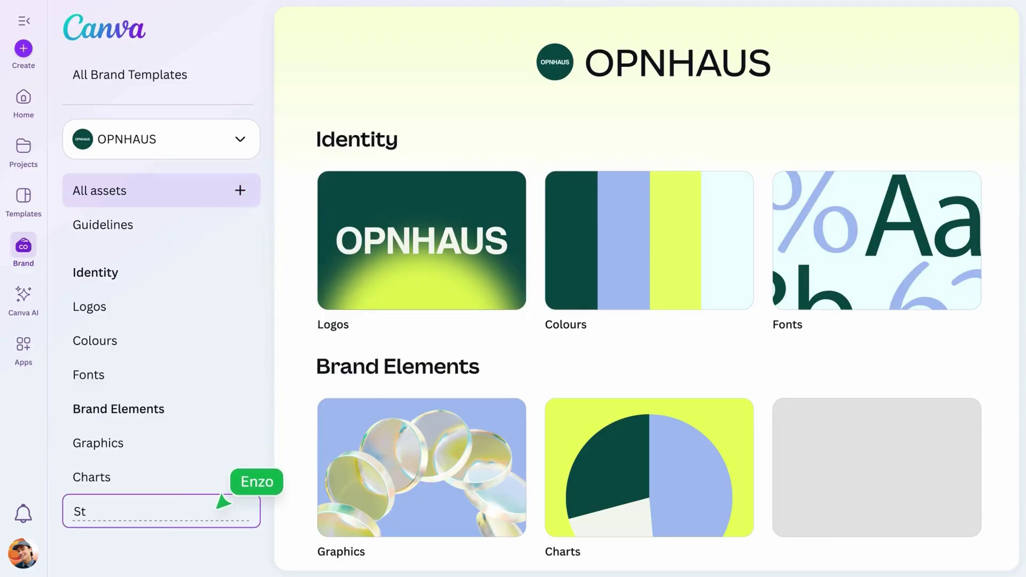
{"action": "key", "text": "Return"}
{"action": "left_click_drag", "start_coordinate": [223, 503], "coordinate": [223, 440]}
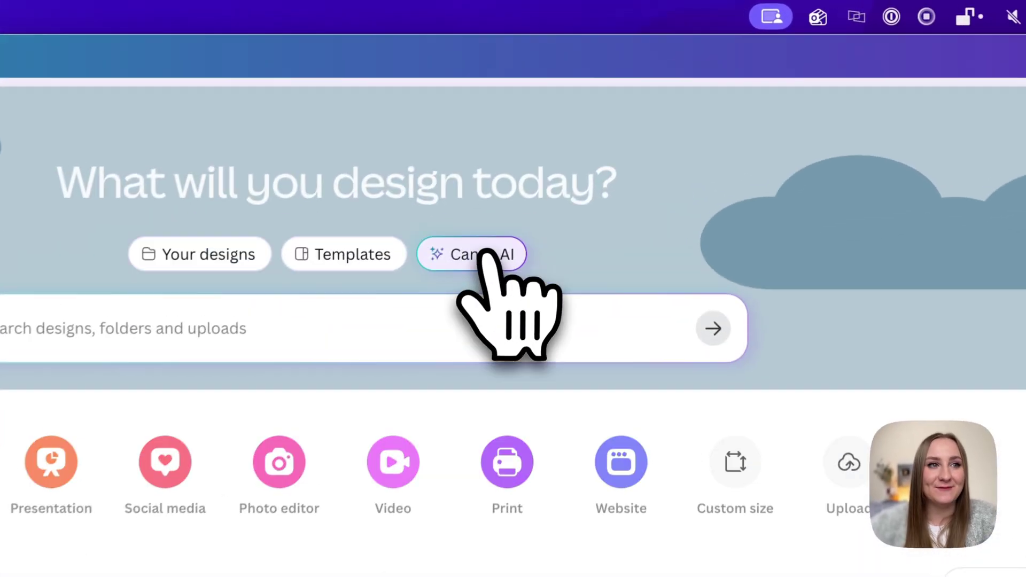
Step: Start a Canva AI request and open its option for applying a brand
{"action": "left_click", "coordinate": [591, 123]}
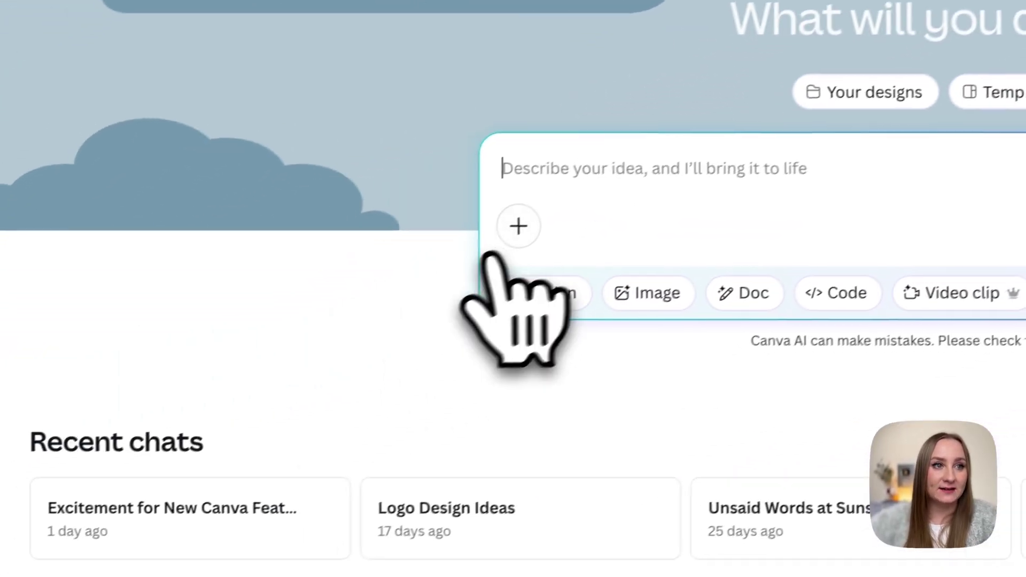
{"action": "left_click", "coordinate": [138, 339]}
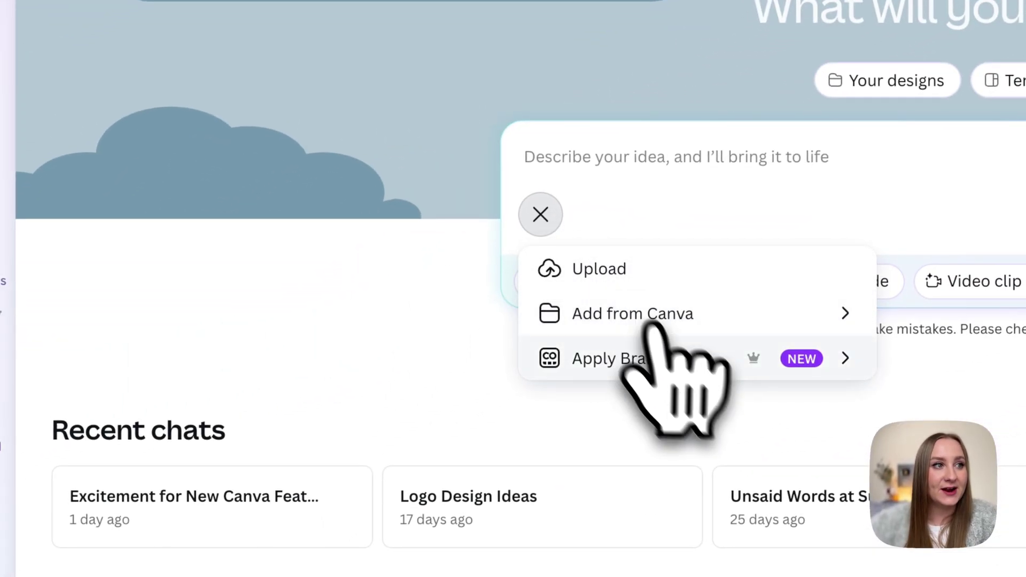
{"action": "left_click", "coordinate": [664, 357]}
{"action": "left_click", "coordinate": [684, 365]}
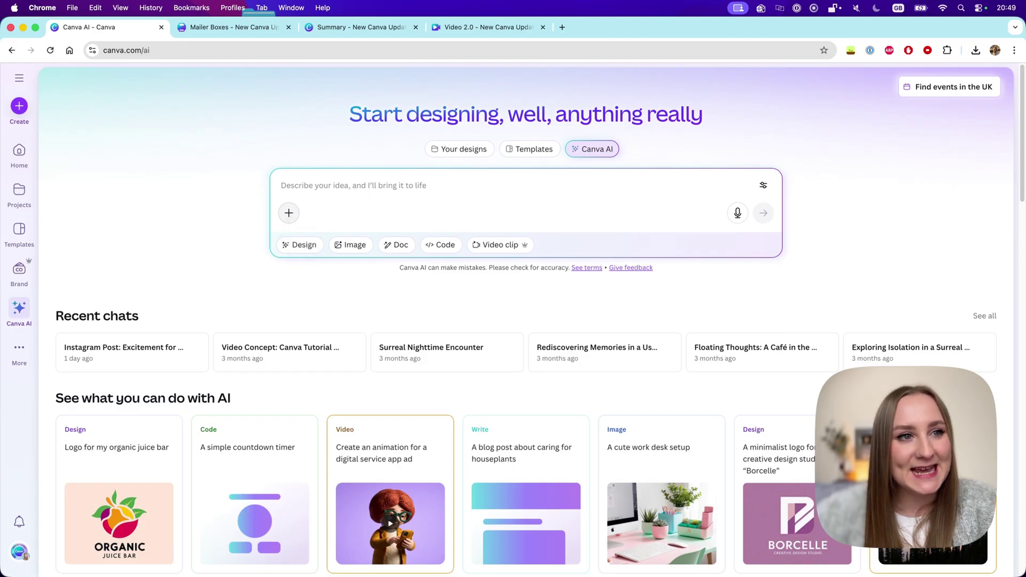
Step: Open the import options in Canva AI, and submit the prompt "Create an Instagram post sharing excitement about the new Canva features dropping in October."
{"action": "left_click", "coordinate": [288, 212]}
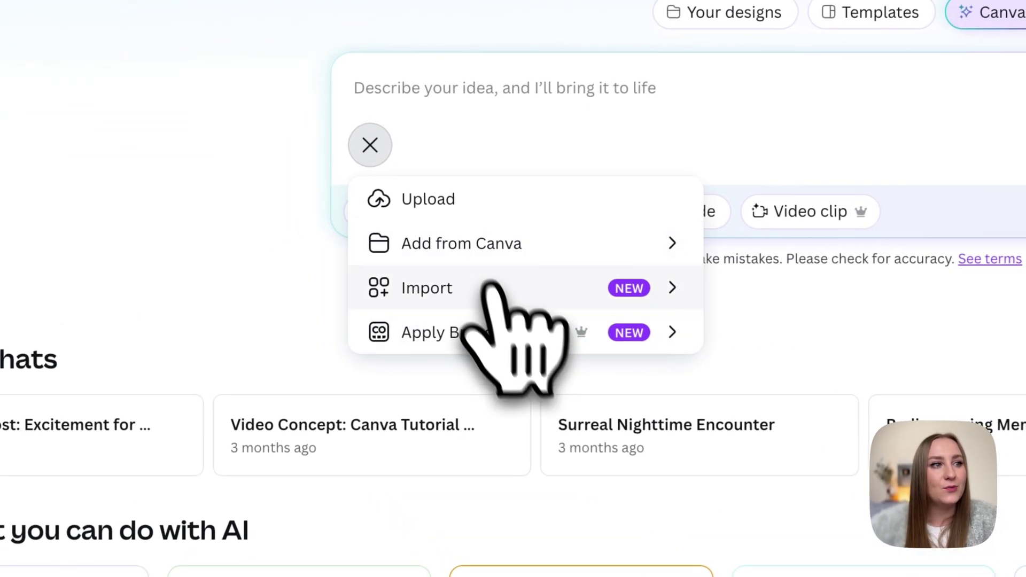
{"action": "left_click", "coordinate": [515, 270]}
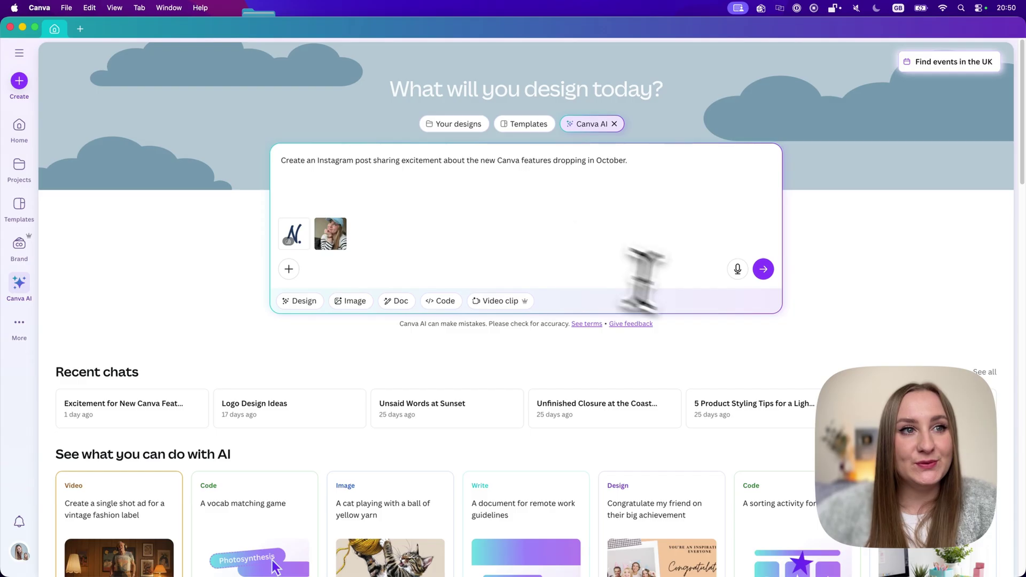
{"action": "left_click", "coordinate": [763, 269]}
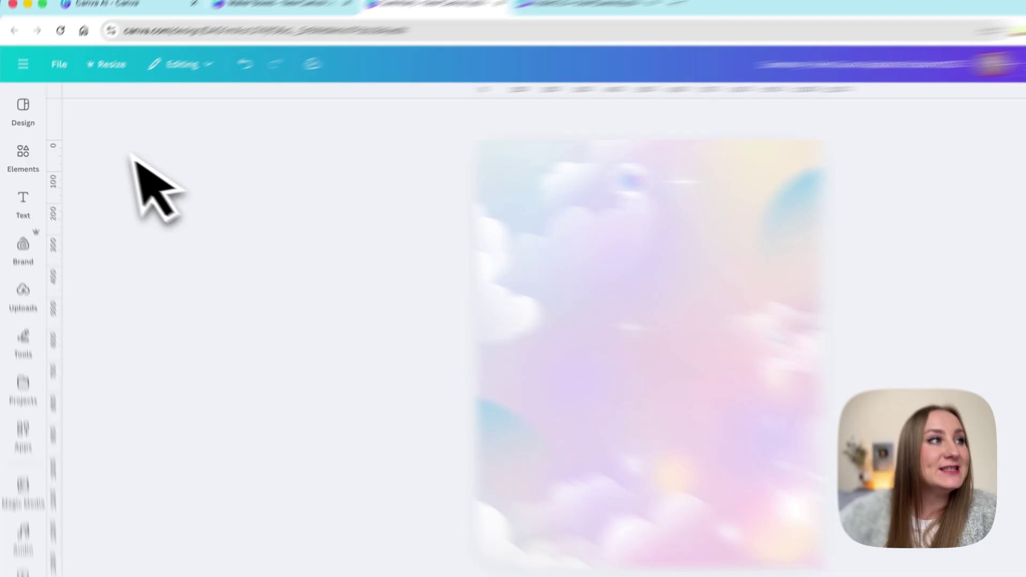
Step: Search the design templates for "a collage post shouting out new Canva updates"
{"action": "left_click", "coordinate": [20, 117]}
{"action": "left_click", "coordinate": [199, 103]}
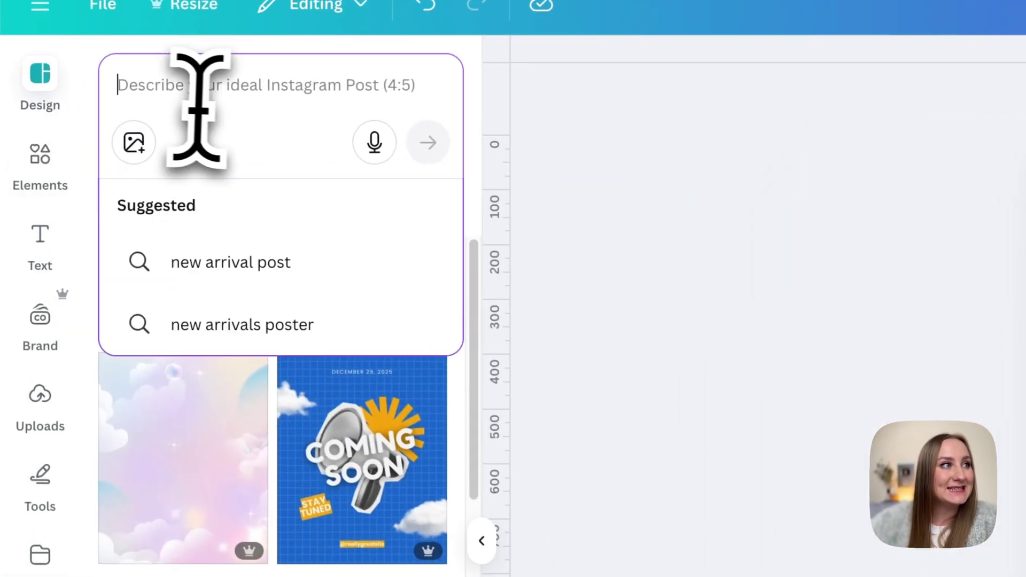
{"action": "key", "text": "ctrl+v"}
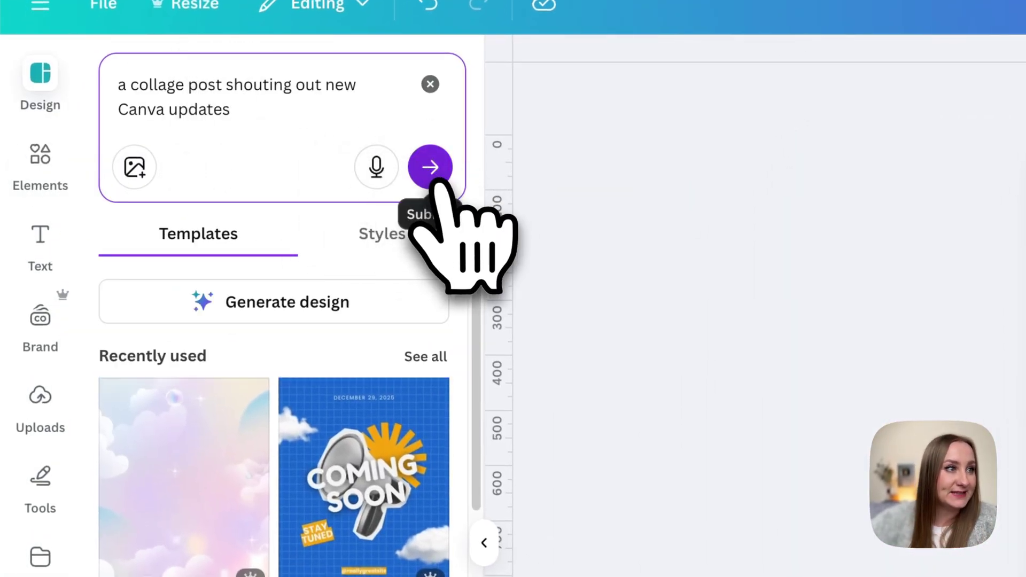
{"action": "left_click", "coordinate": [436, 179]}
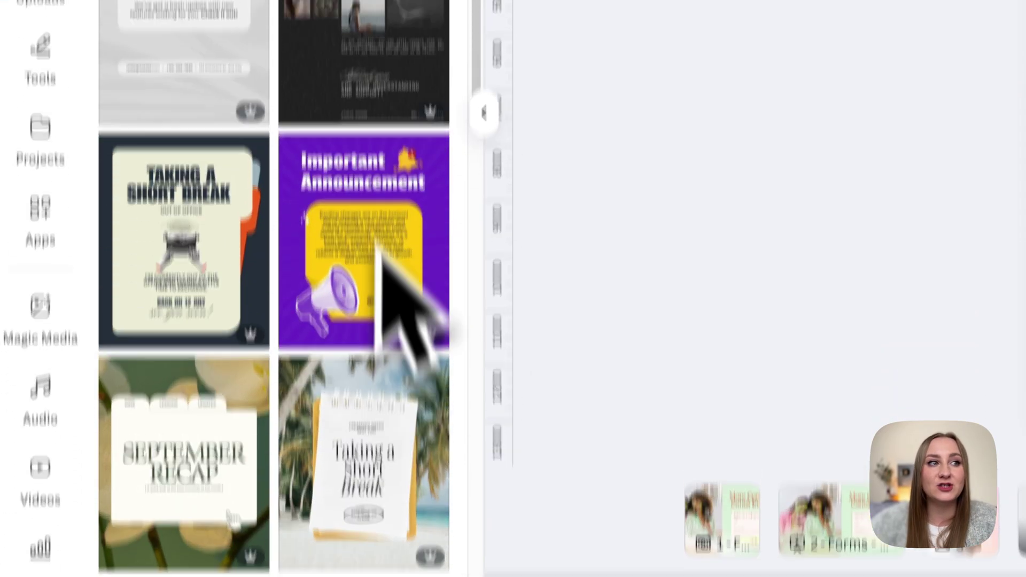
Step: Browse the suggested templates for the collage post, and generate a design from the same description
{"action": "scroll", "coordinate": [209, 476], "scroll_direction": "down", "scroll_amount": 1}
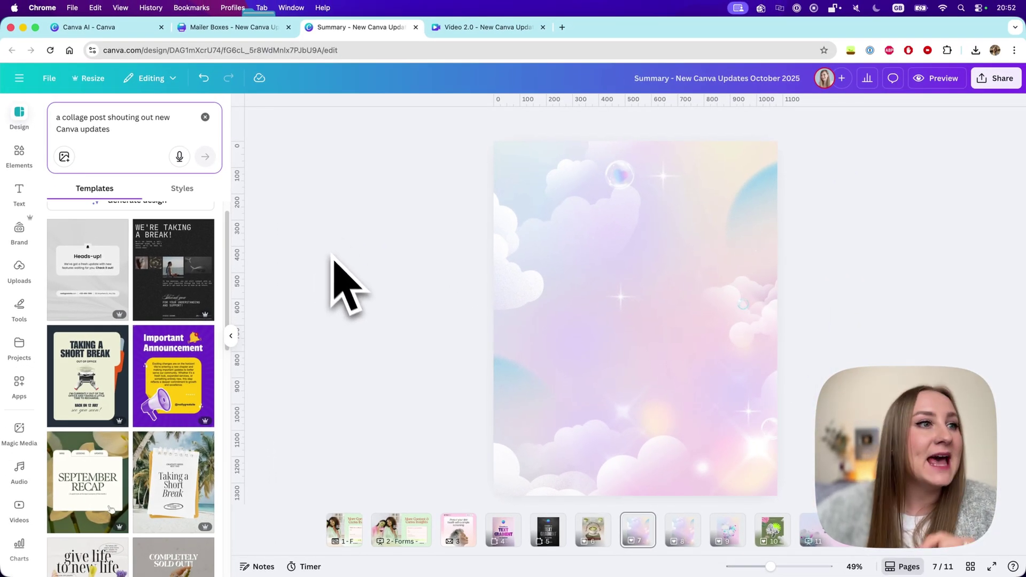
{"action": "scroll", "coordinate": [155, 283], "scroll_direction": "down", "scroll_amount": 2}
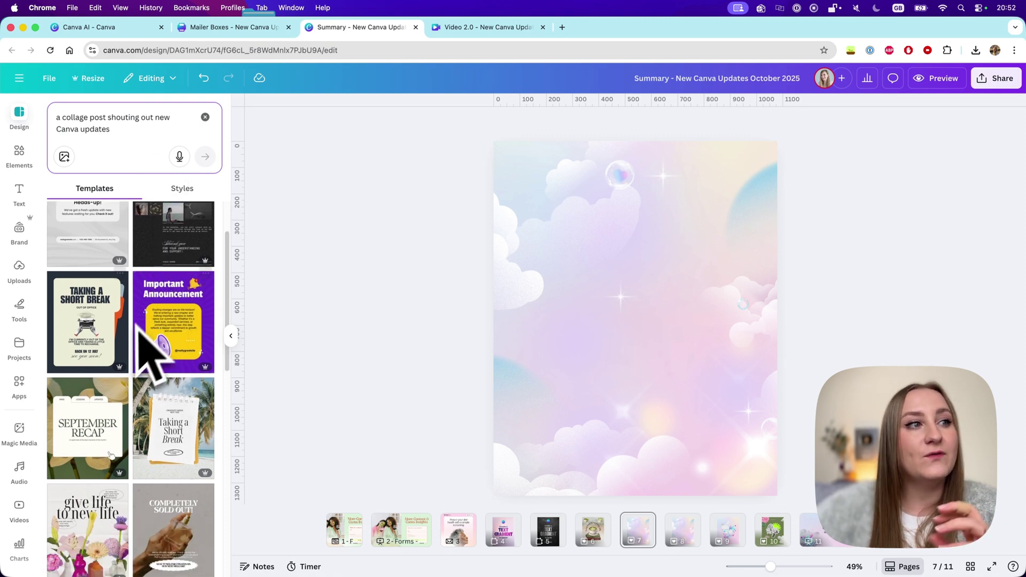
{"action": "scroll", "coordinate": [158, 350], "scroll_direction": "down", "scroll_amount": 1}
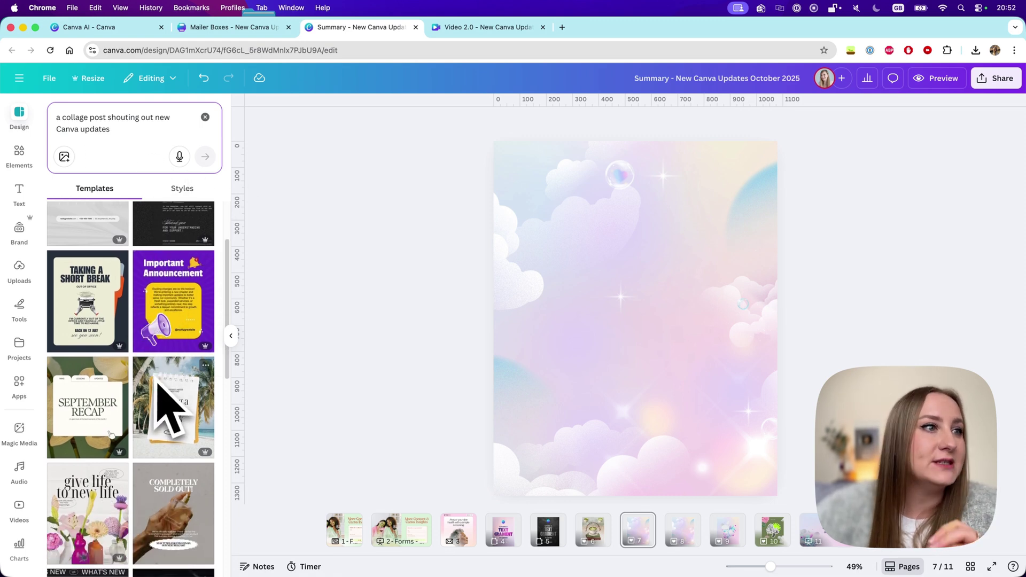
{"action": "scroll", "coordinate": [170, 409], "scroll_direction": "down", "scroll_amount": 1}
{"action": "scroll", "coordinate": [159, 342], "scroll_direction": "up", "scroll_amount": 4}
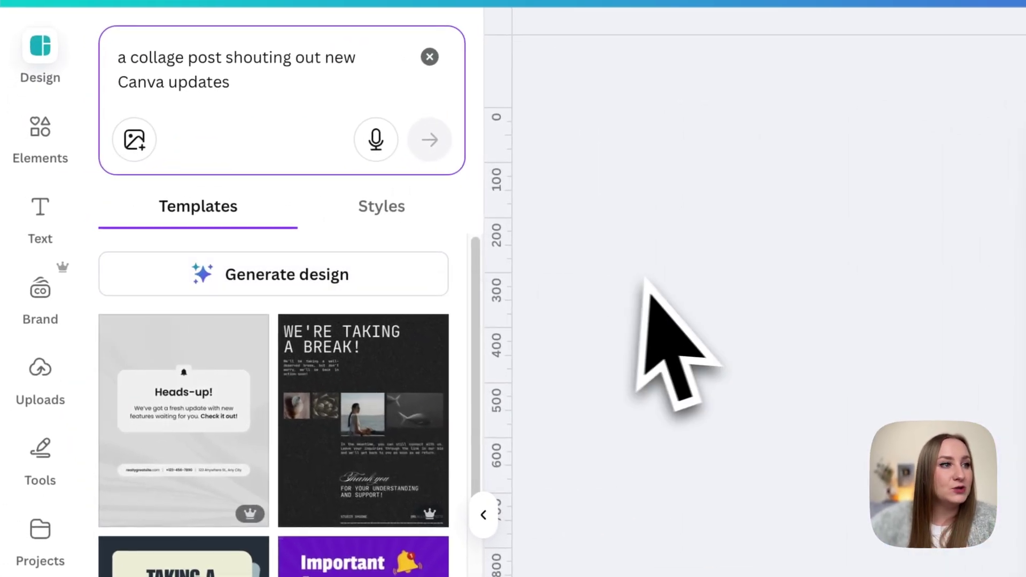
{"action": "left_click", "coordinate": [359, 275]}
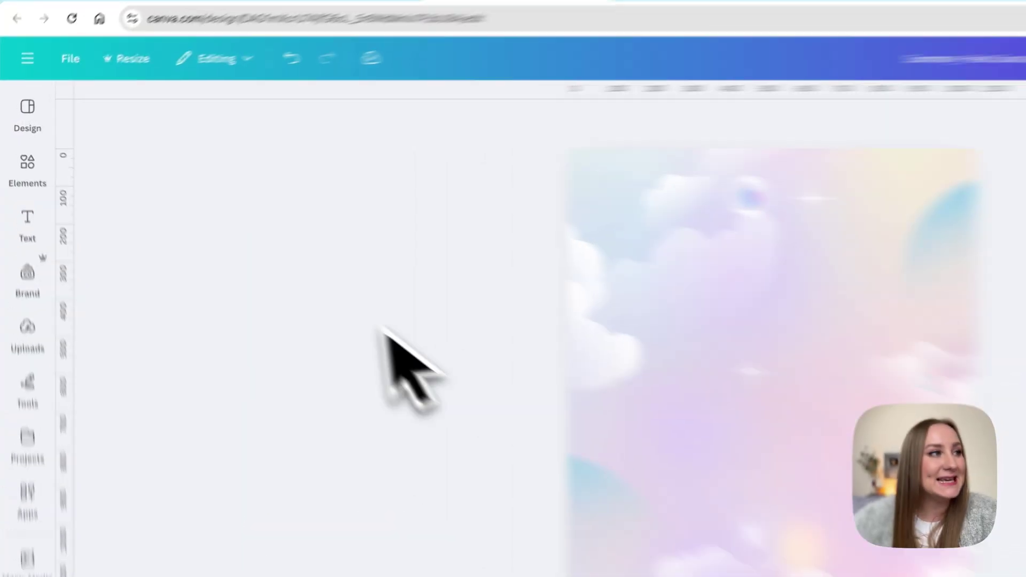
Step: Search elements for a minimalist geometric line-art depiction of a hummingbird mid-flight, and open the options for generating code or video
{"action": "left_click", "coordinate": [19, 163]}
{"action": "left_click", "coordinate": [231, 128]}
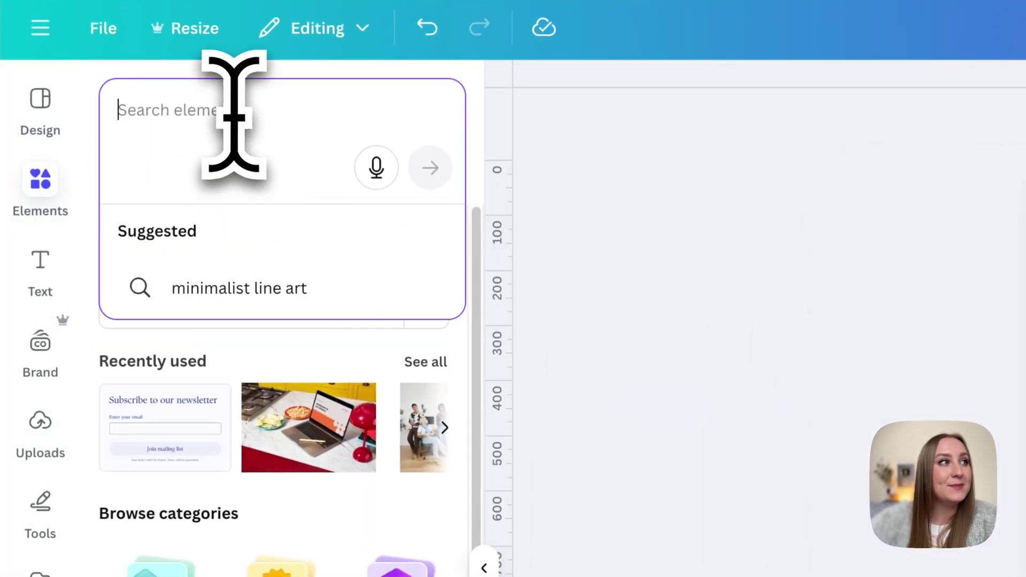
{"action": "key", "text": "ctrl+v"}
{"action": "scroll", "coordinate": [394, 210], "scroll_direction": "up", "scroll_amount": 2}
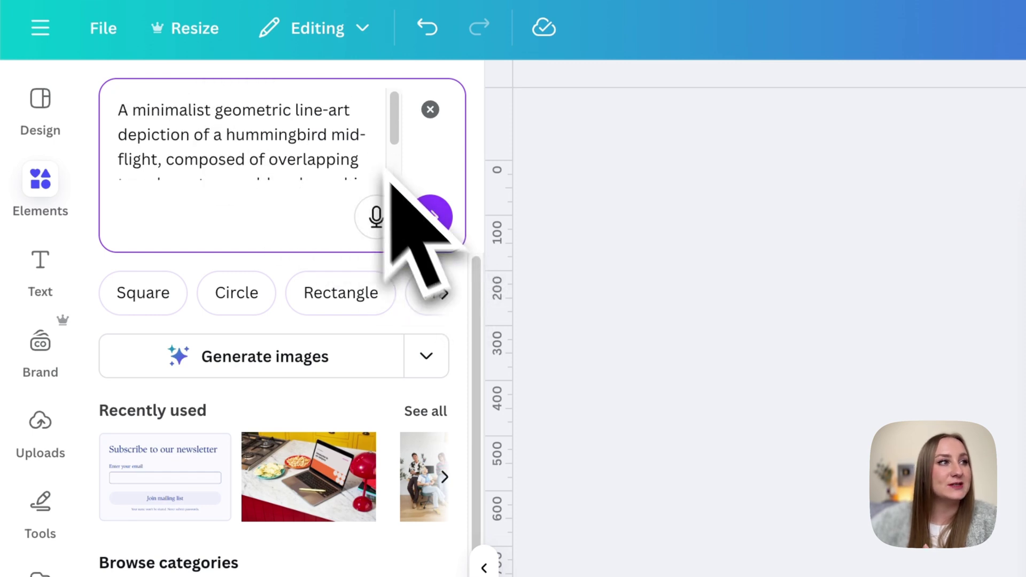
{"action": "left_click", "coordinate": [430, 216]}
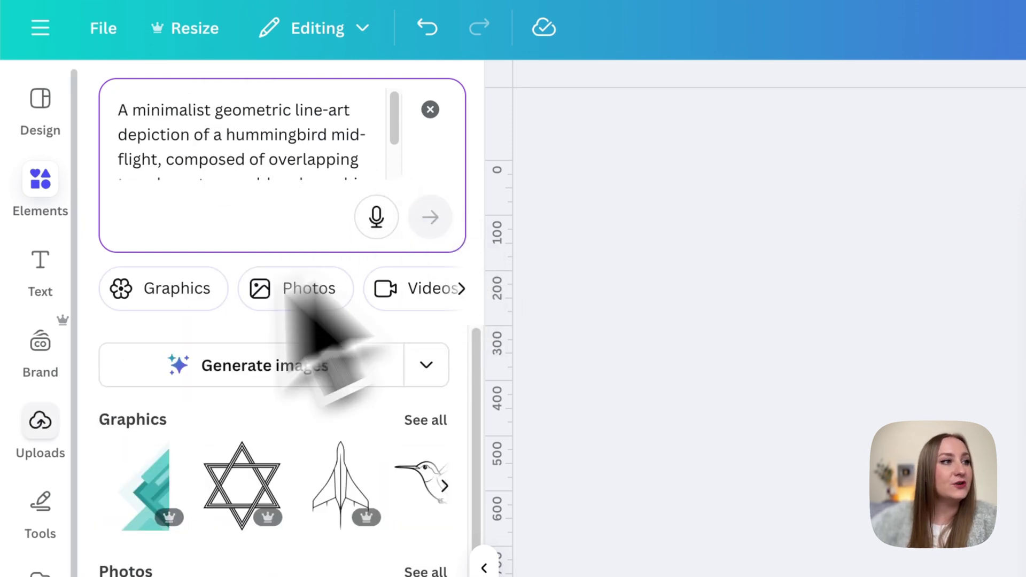
{"action": "left_click", "coordinate": [418, 367]}
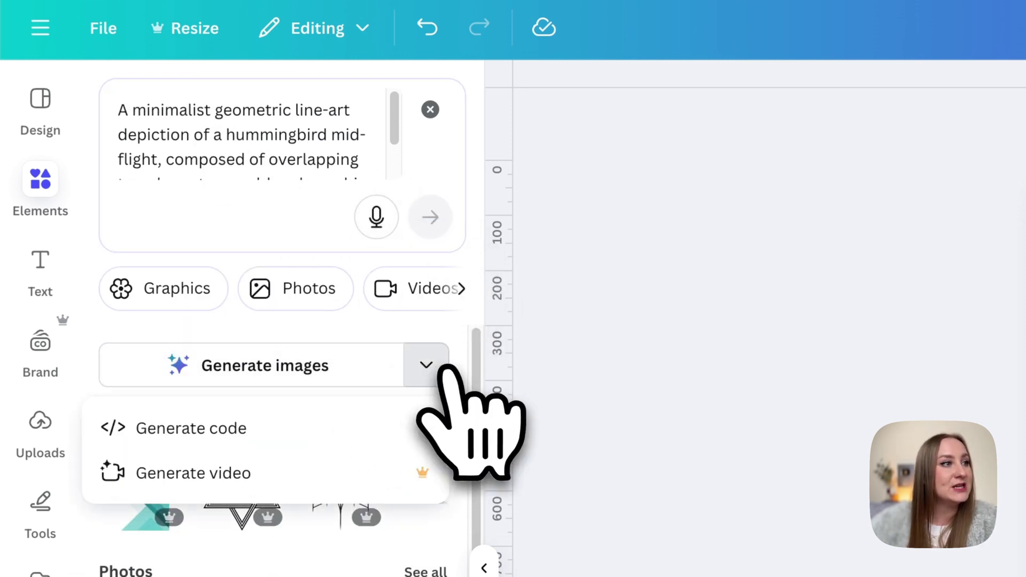
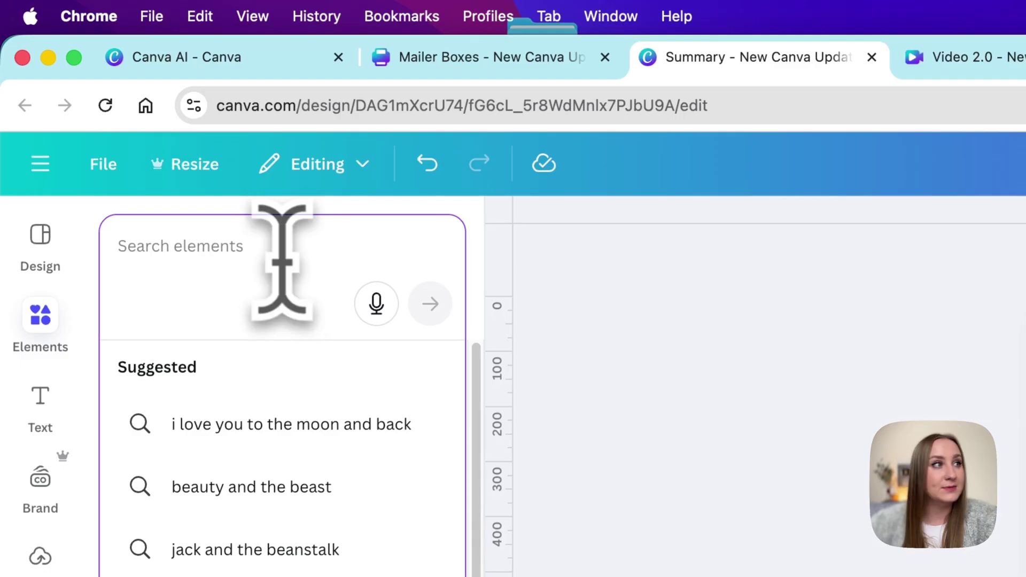
Step: Search elements for an animated-looking 'Play Button' for 'Inner Harmony' made of interconnected, soft-focus crystalline facets, and generate code from that description
{"action": "scroll", "coordinate": [289, 273], "scroll_direction": "up", "scroll_amount": 5}
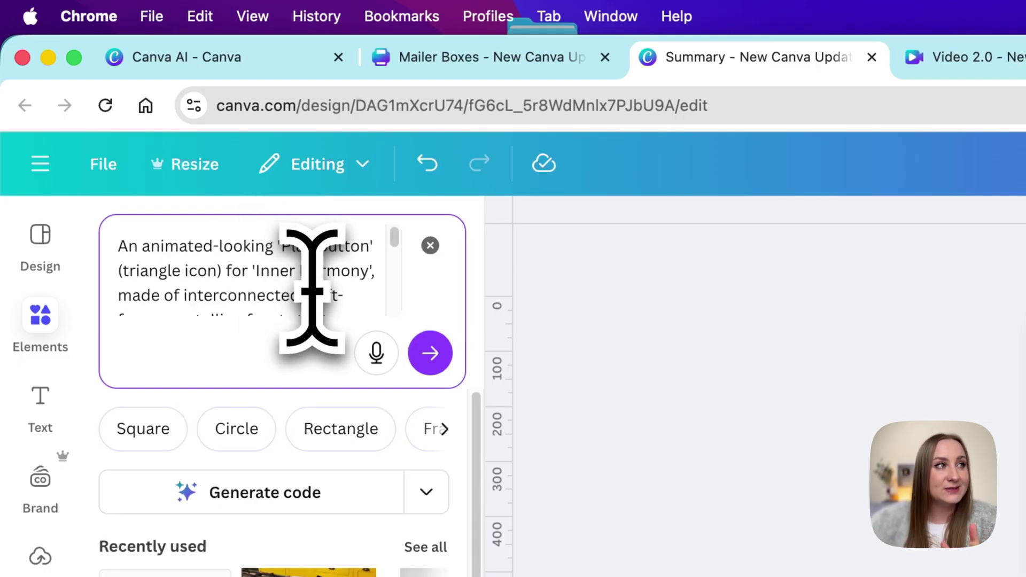
{"action": "left_click", "coordinate": [430, 353]}
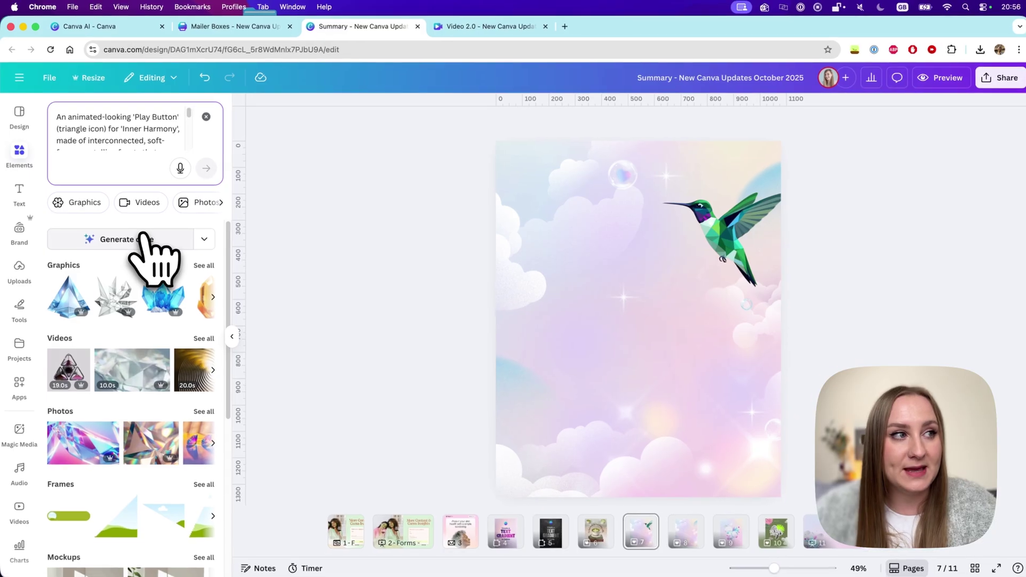
{"action": "left_click", "coordinate": [143, 238]}
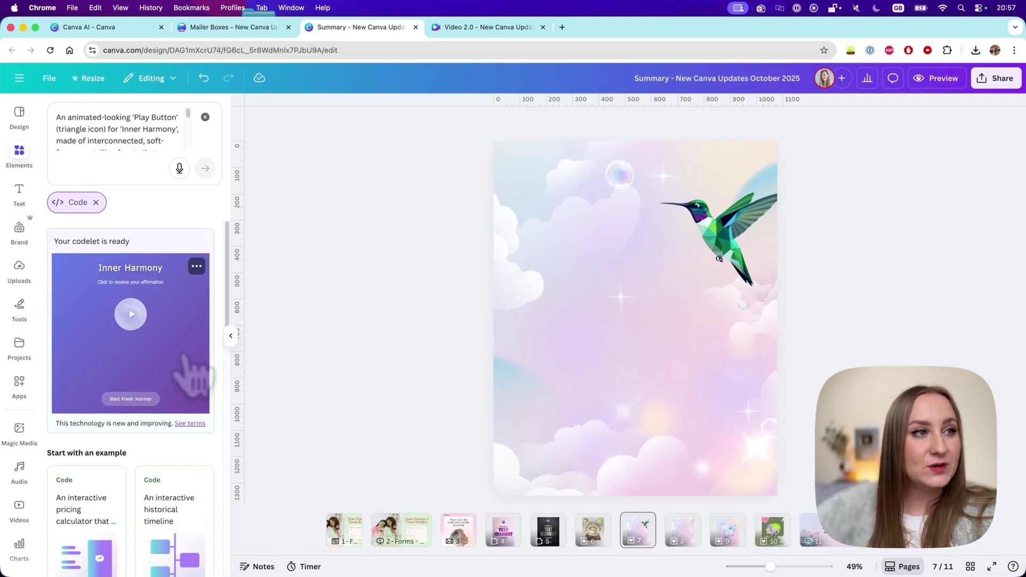
Step: Add the generated Inner Harmony codelet to the page, try its play button, and enlarge it beyond the page's width
{"action": "left_click", "coordinate": [192, 374]}
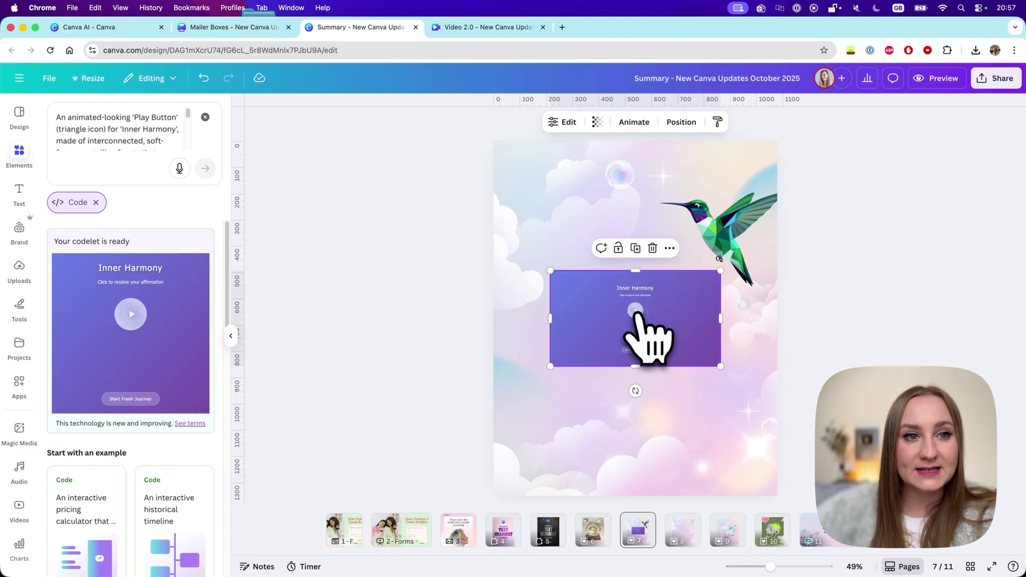
{"action": "left_click", "coordinate": [635, 311]}
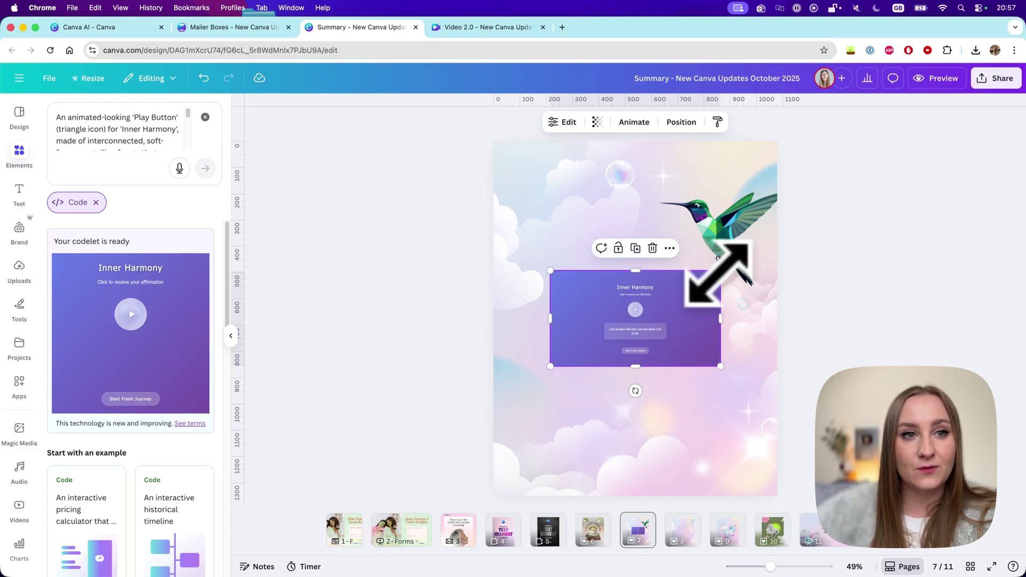
{"action": "left_click_drag", "start_coordinate": [720, 271], "coordinate": [832, 208]}
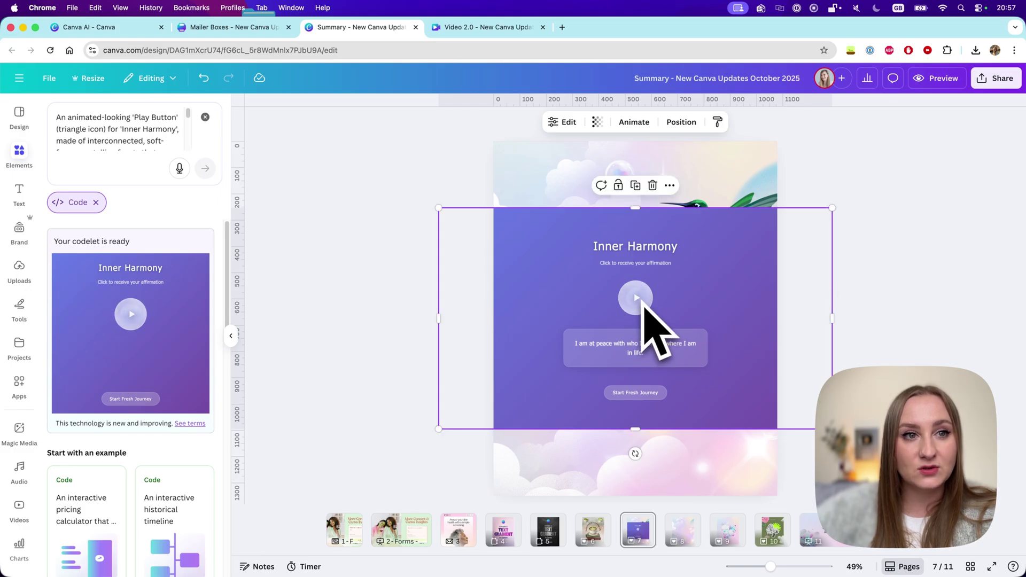
Step: Test the codelet on the page by starting a fresh journey and requesting new affirmations with its play button
{"action": "left_click", "coordinate": [638, 397]}
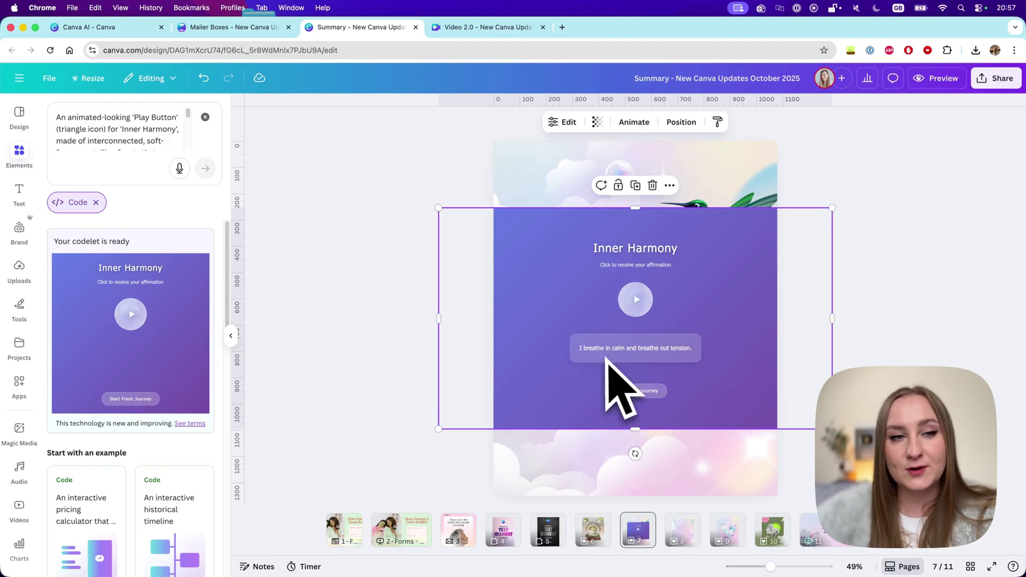
{"action": "left_click", "coordinate": [636, 300]}
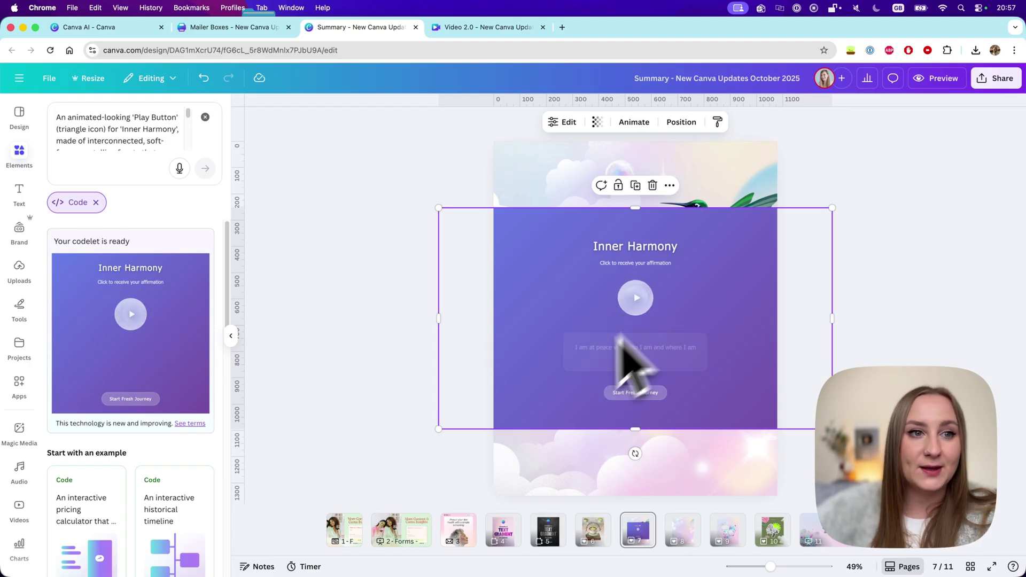
{"action": "left_click", "coordinate": [645, 306]}
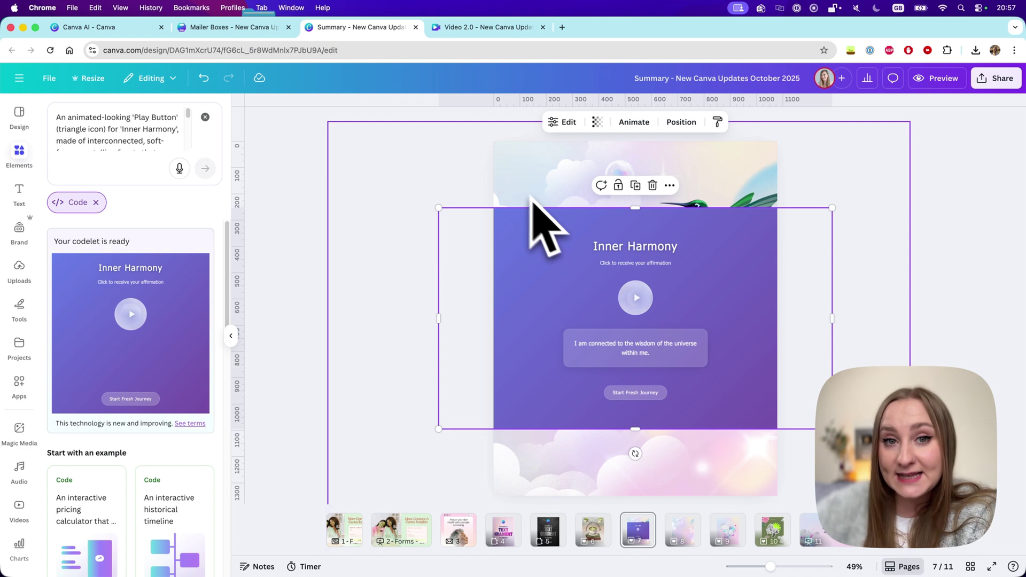
Step: Delete the Inner Harmony codelet from the page
{"action": "left_click", "coordinate": [426, 412]}
{"action": "left_click", "coordinate": [584, 355]}
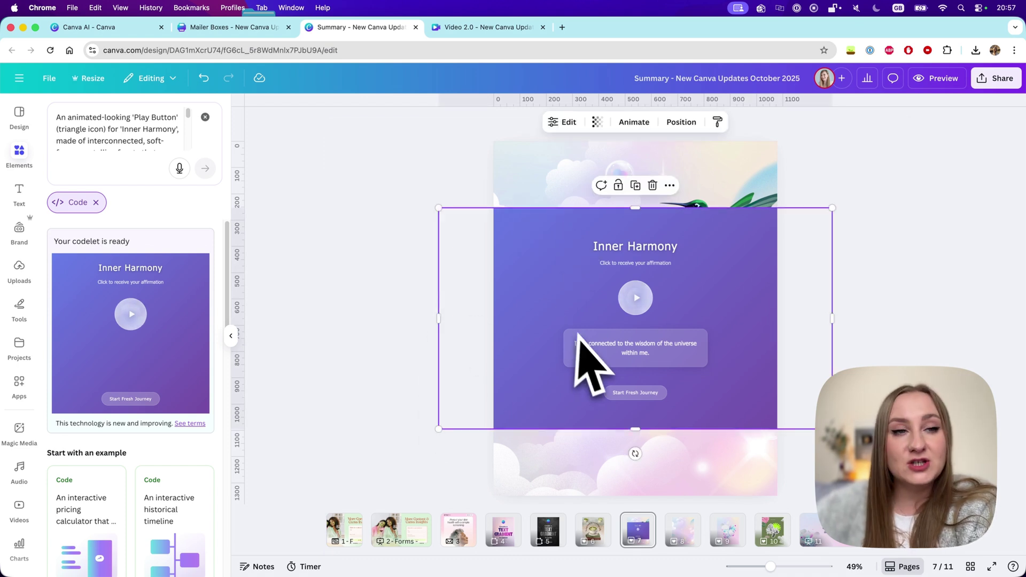
{"action": "key", "text": "Delete"}
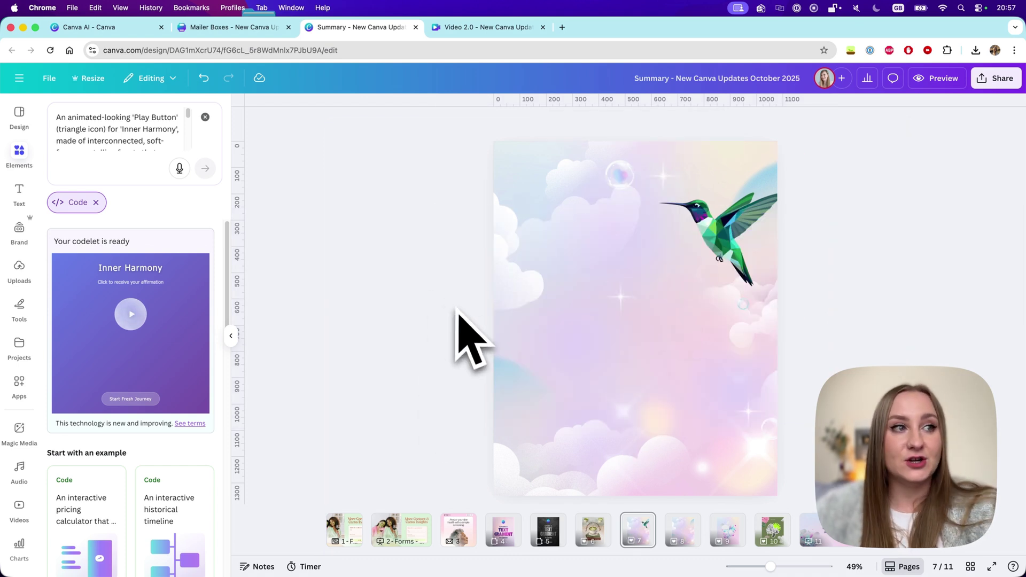
Step: Examine the regenerate, rating and reporting options for the generated codelet, and dismiss them
{"action": "mouse_move", "coordinate": [91, 294]}
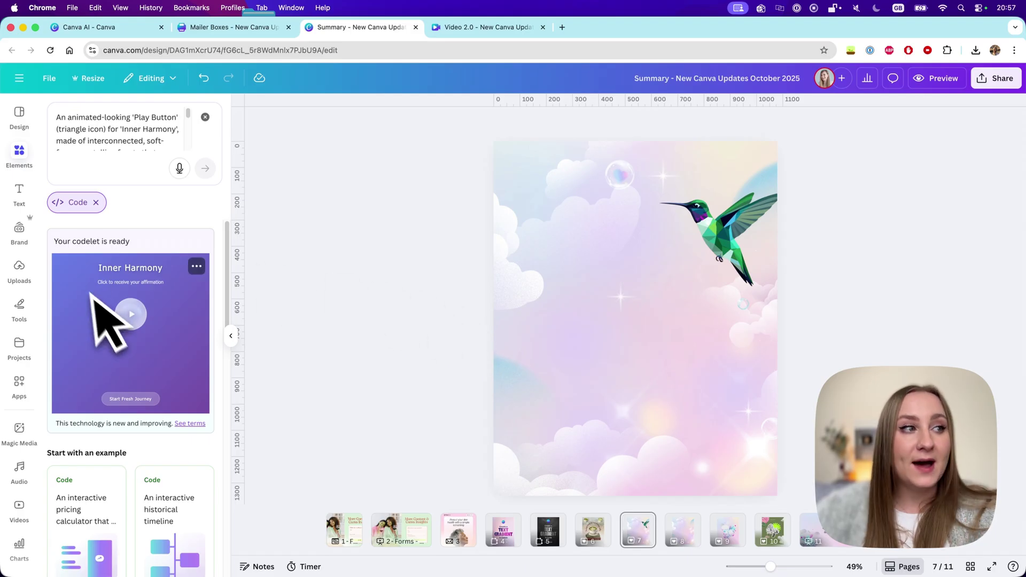
{"action": "left_click", "coordinate": [196, 267]}
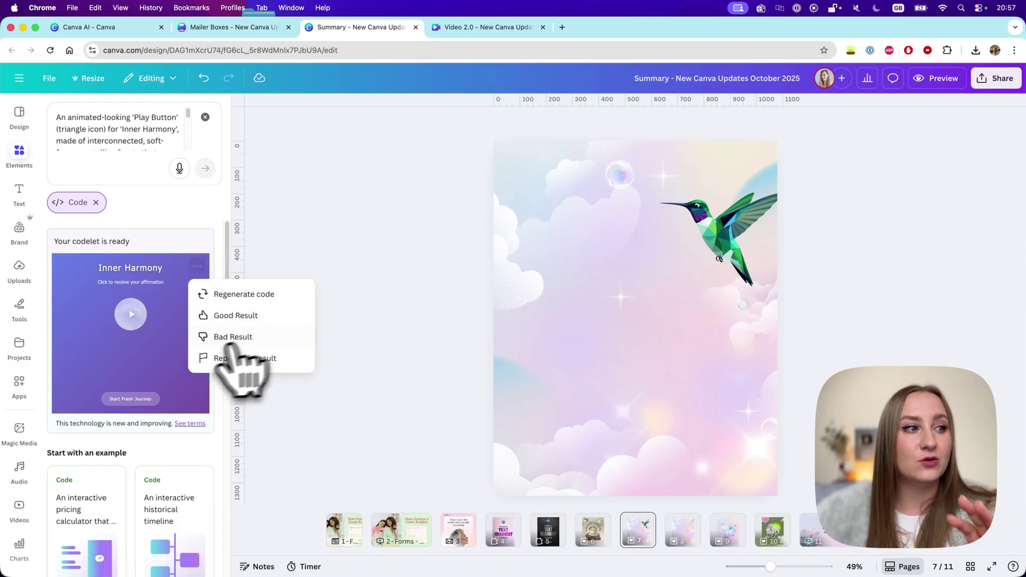
{"action": "left_click", "coordinate": [176, 381]}
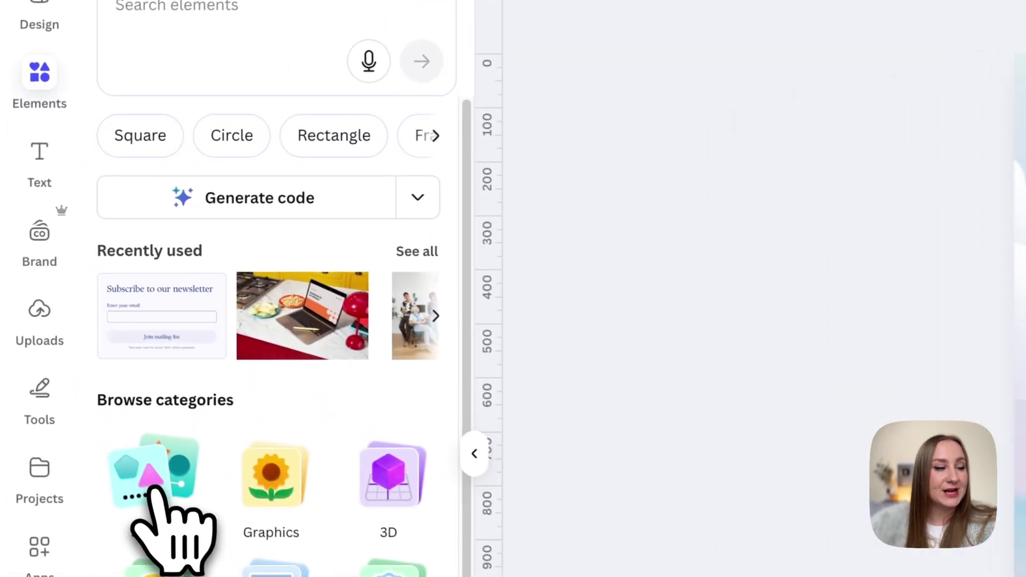
Step: Search the Shapes category for "badger", and generate shapes from that term
{"action": "left_click", "coordinate": [80, 350]}
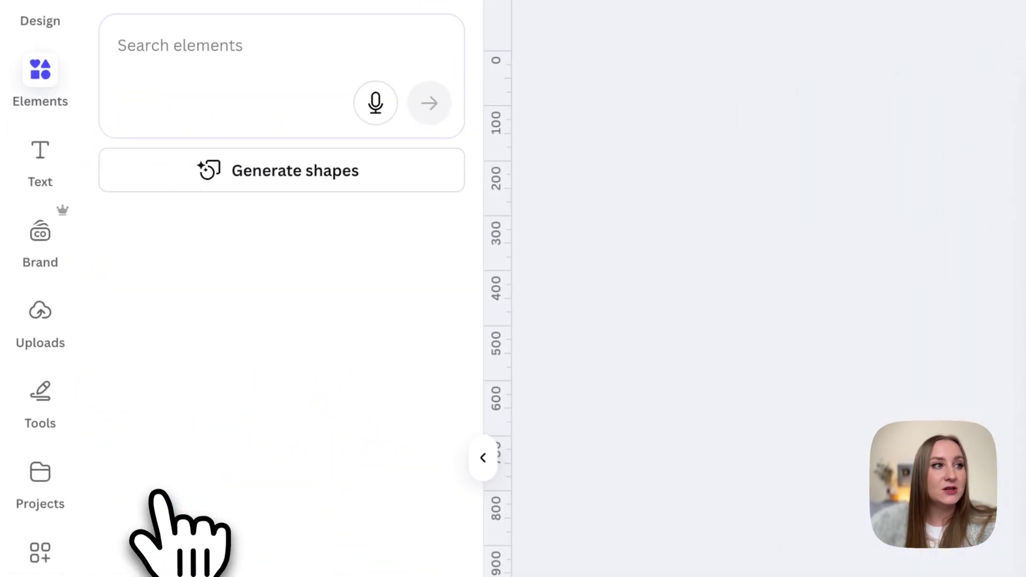
{"action": "left_click", "coordinate": [199, 47]}
{"action": "type", "text": "badger"}
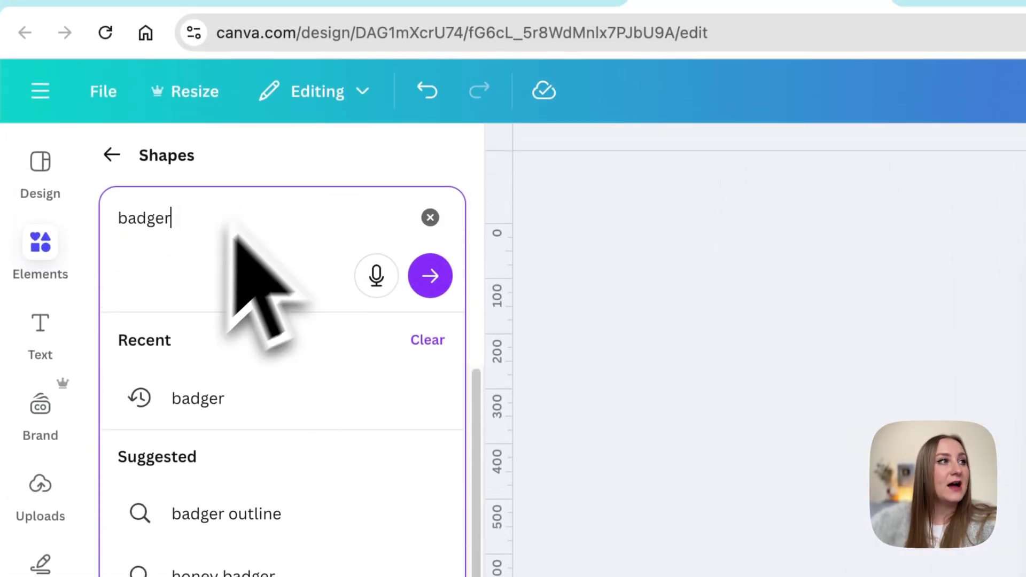
{"action": "left_click", "coordinate": [423, 277]}
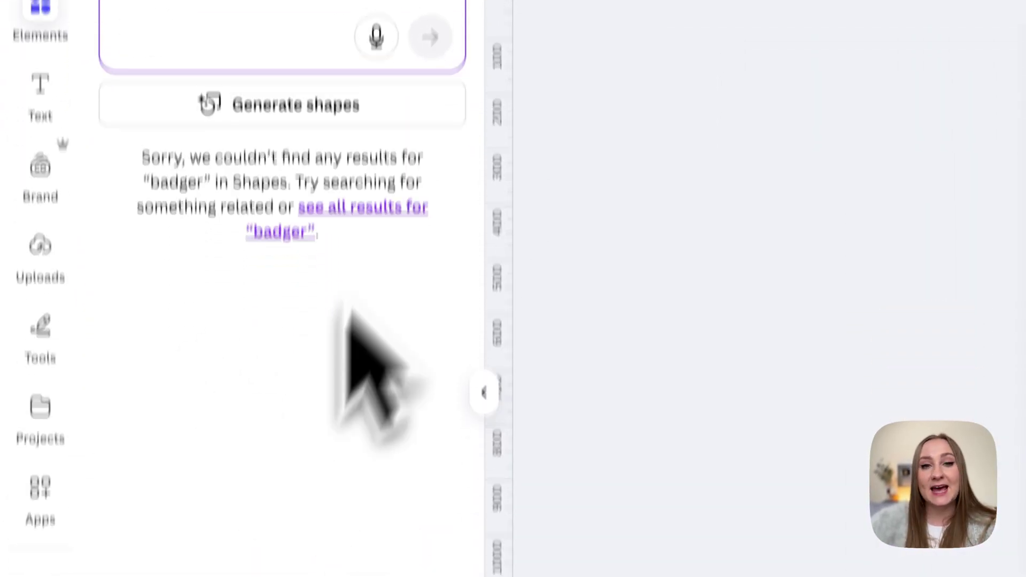
{"action": "left_click", "coordinate": [329, 281]}
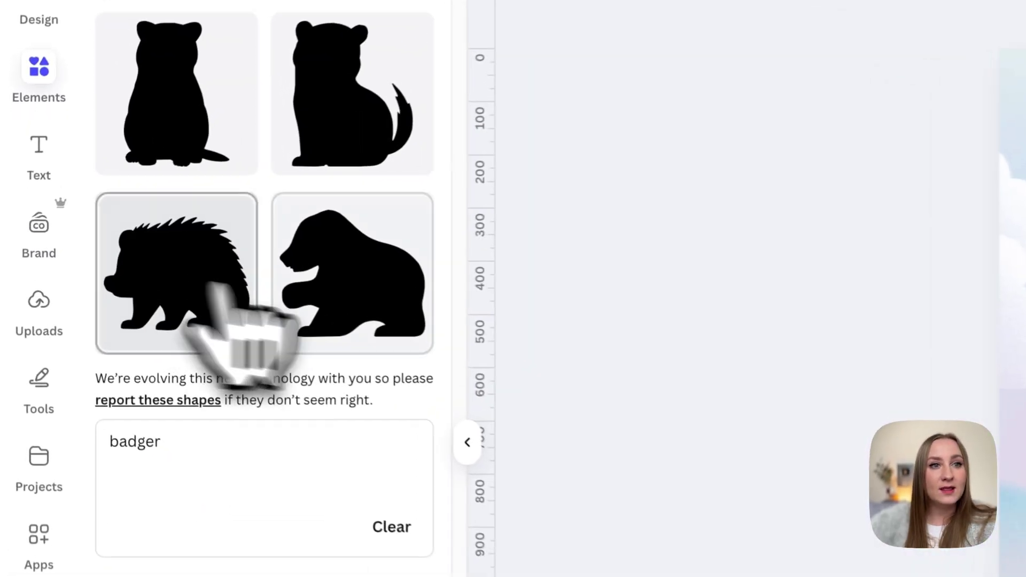
Step: Add the generated badger shape with the spiky back to the page, colour it lime green, and make it smaller
{"action": "left_click", "coordinate": [209, 446]}
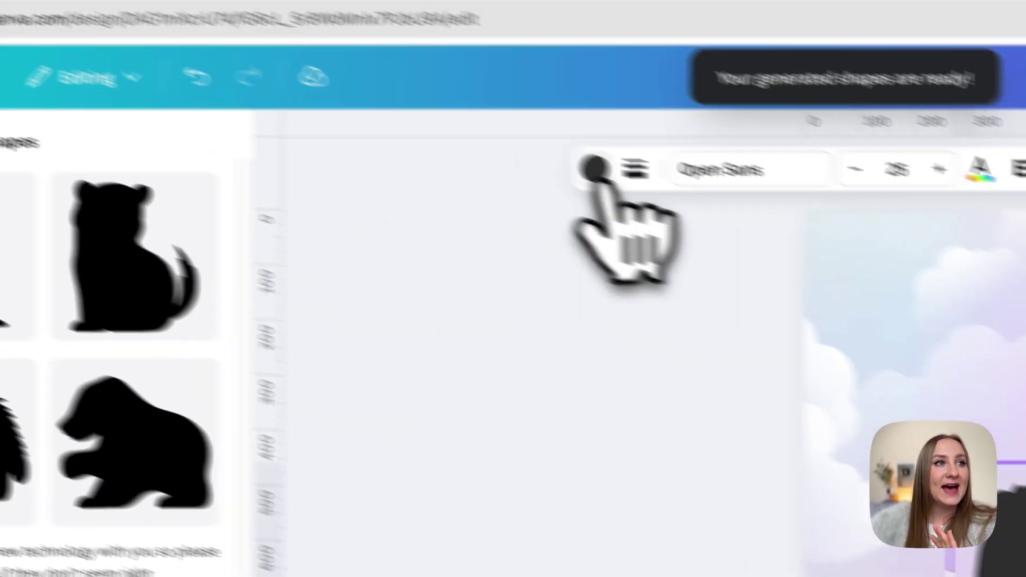
{"action": "left_click", "coordinate": [217, 16]}
{"action": "left_click", "coordinate": [322, 400]}
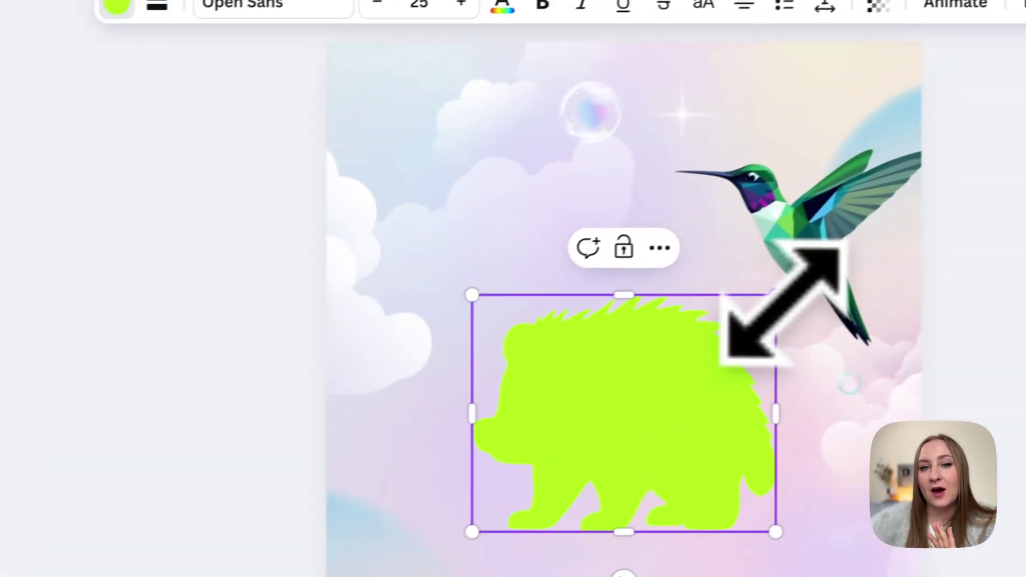
{"action": "left_click_drag", "start_coordinate": [779, 298], "coordinate": [619, 404]}
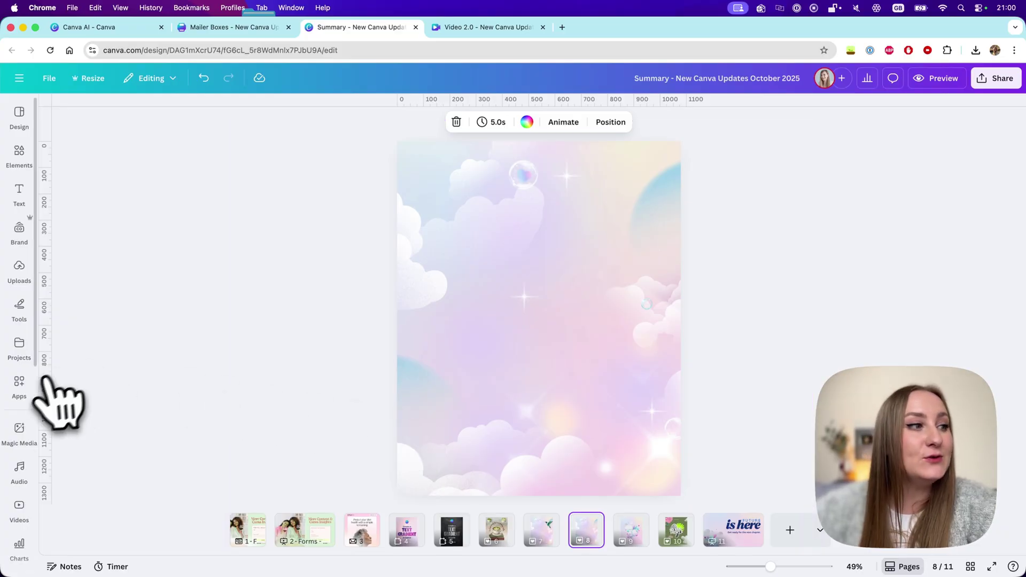
Step: Find the Magic Media app and switch it to 3D generation
{"action": "left_click", "coordinate": [24, 393]}
{"action": "left_click", "coordinate": [337, 236]}
{"action": "type", "text": "magic me"}
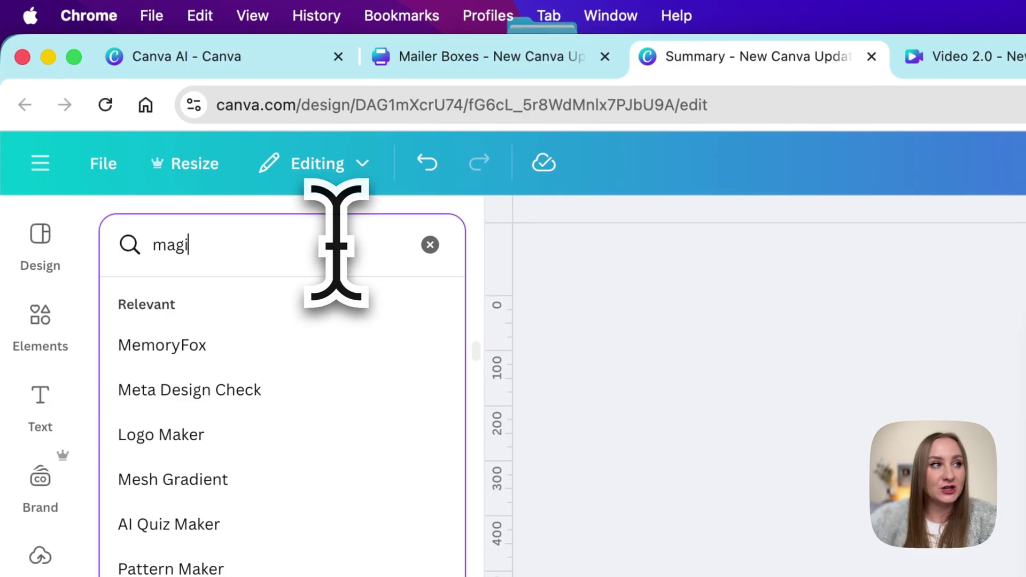
{"action": "left_click", "coordinate": [184, 379]}
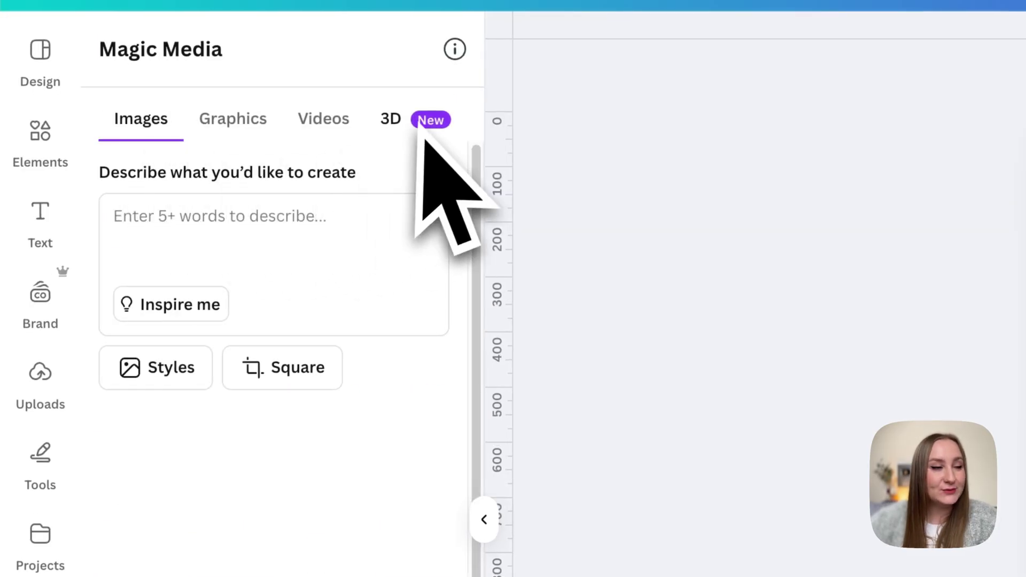
{"action": "left_click", "coordinate": [412, 133]}
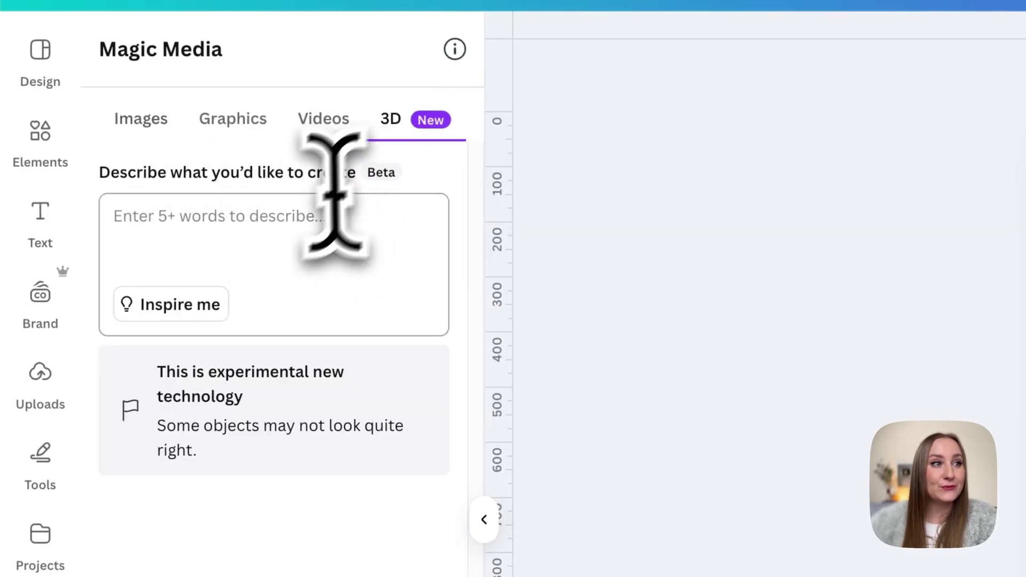
Step: Generate a 3D model of a complex, glowing holographic mishapen blob with luminous teal, magenta and electric blue energy, and place it on page 8
{"action": "left_click", "coordinate": [291, 243]}
{"action": "type", "text": "A complex, glowing holographic mishapen blob, swirling with luminous teal, magenta, and electric blue energy, appearing to float in mid-air. The element should be smooth and softly reflect light. Modern, clean lines, high detail."}
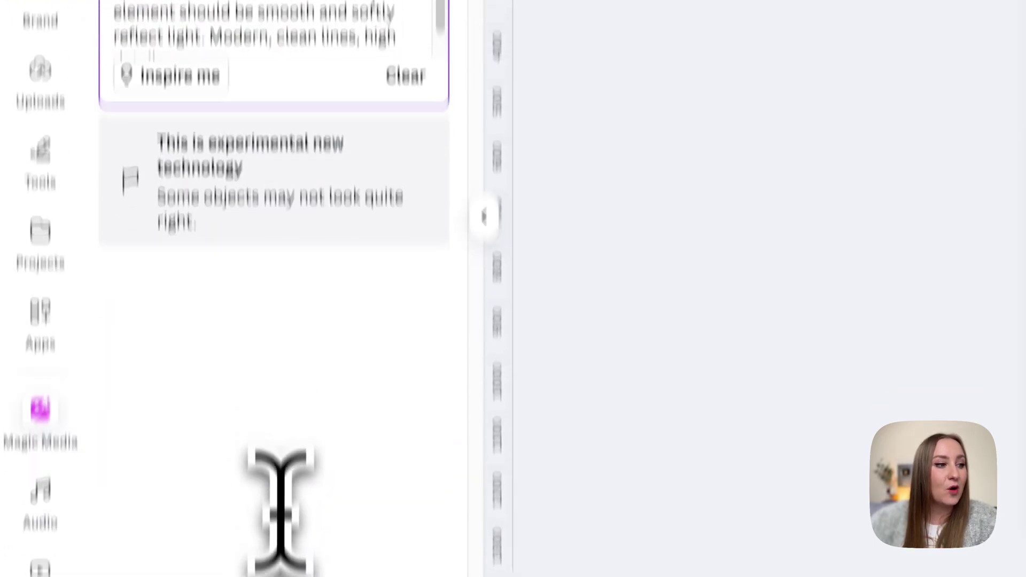
{"action": "left_click", "coordinate": [275, 550]}
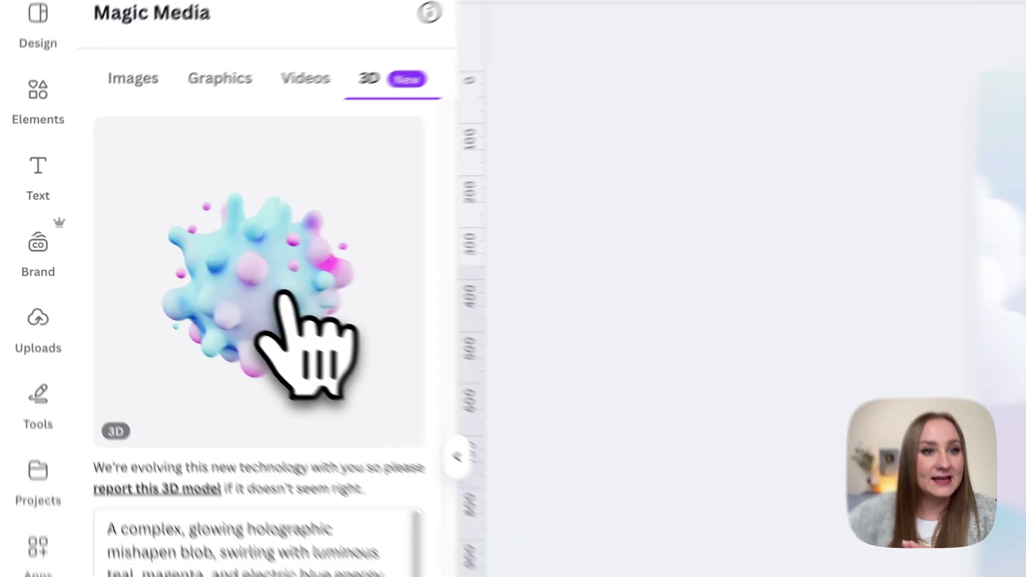
{"action": "left_click", "coordinate": [283, 294]}
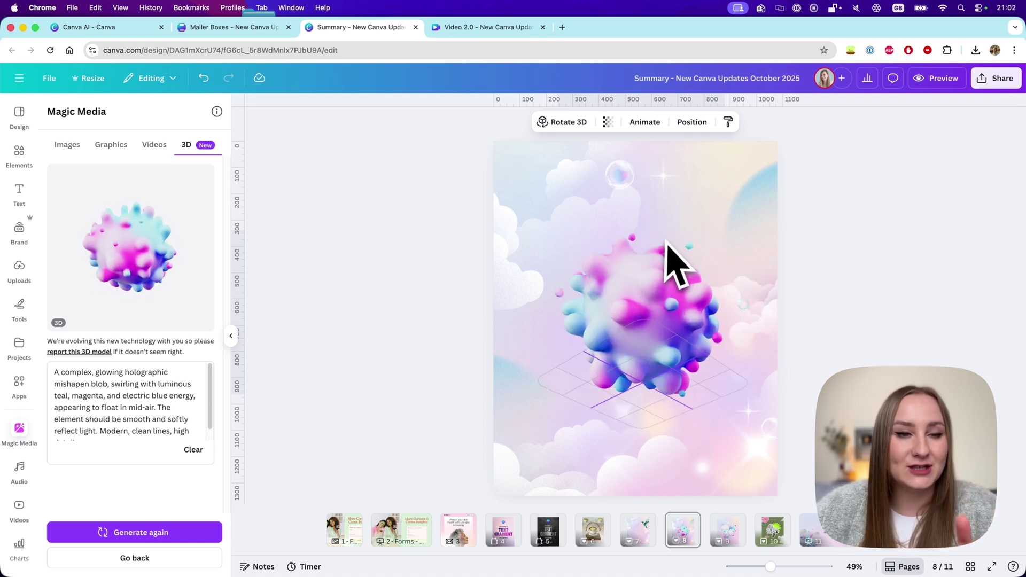
{"action": "left_click", "coordinate": [785, 309]}
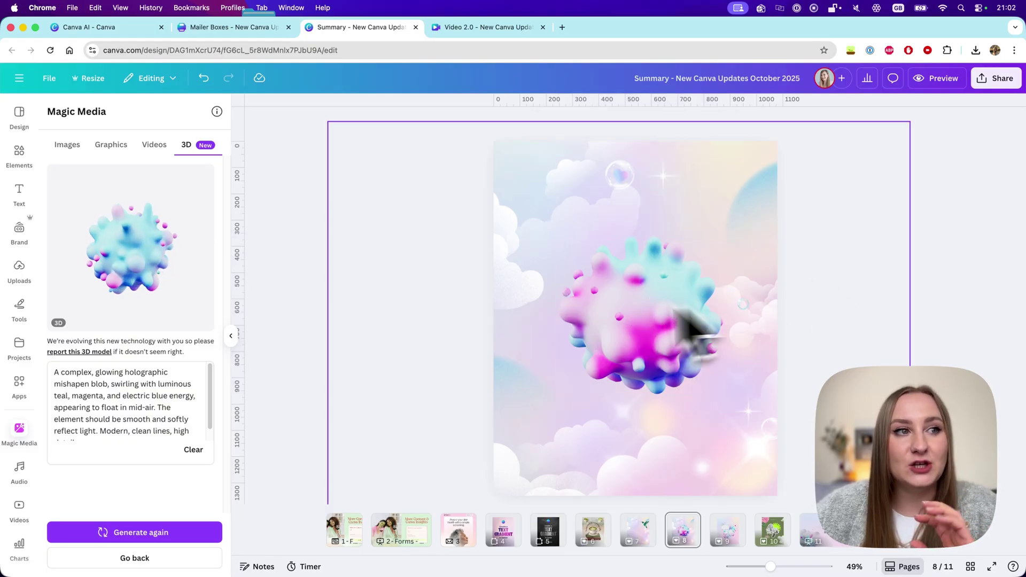
{"action": "left_click", "coordinate": [645, 340]}
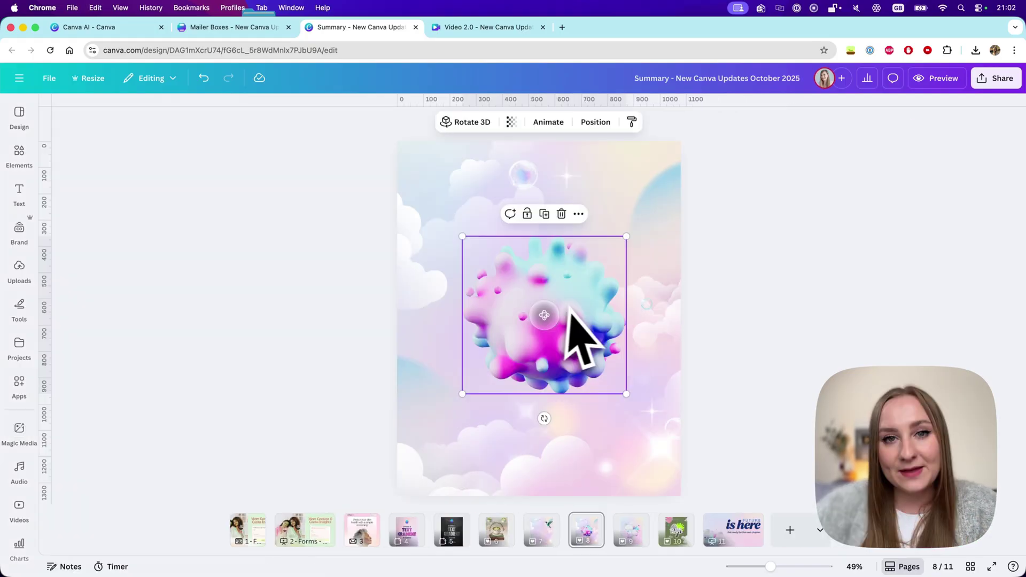
Step: Browse the ready-made 3D elements, from Icons & Stickers through Seasonal & Events
{"action": "left_click", "coordinate": [20, 155]}
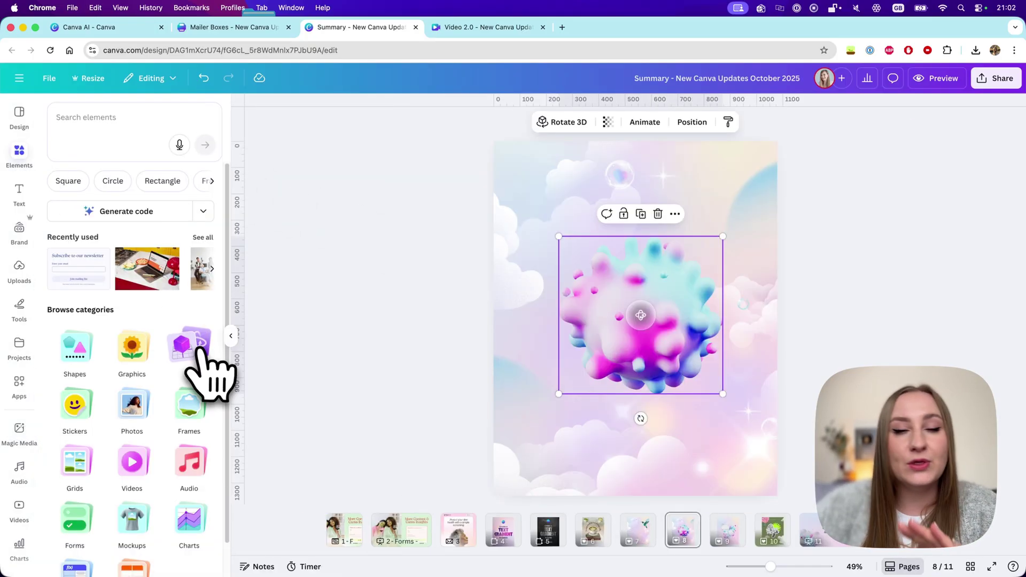
{"action": "left_click", "coordinate": [202, 352]}
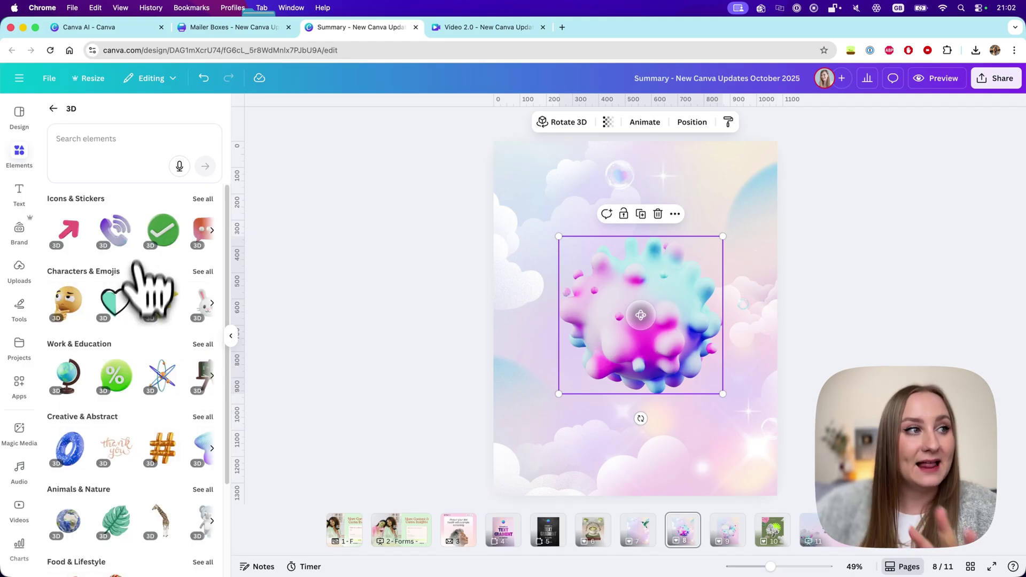
{"action": "scroll", "coordinate": [155, 272], "scroll_direction": "down", "scroll_amount": 3}
{"action": "scroll", "coordinate": [166, 283], "scroll_direction": "down", "scroll_amount": 1}
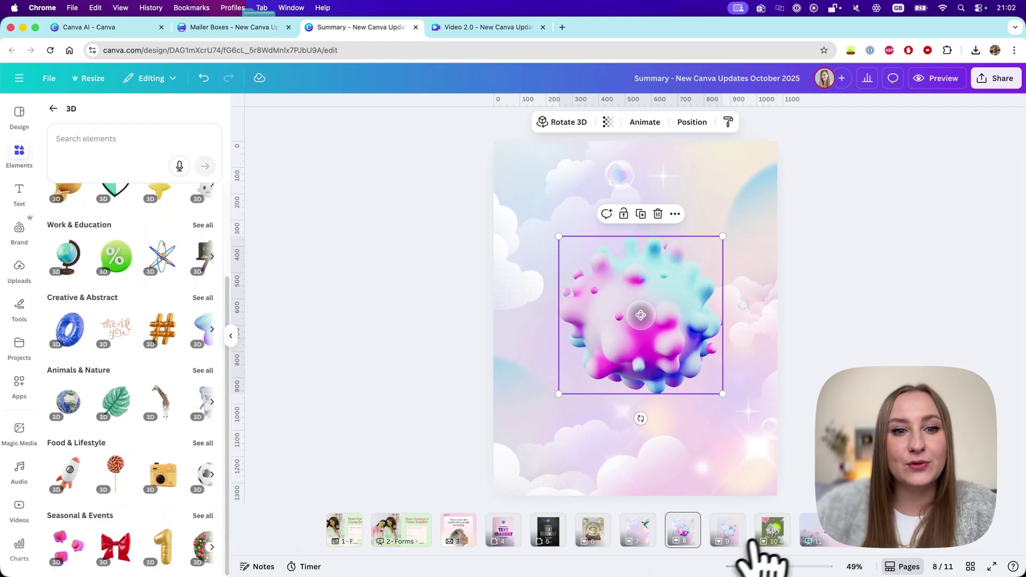
Step: On page 10, rotate the spotted white 3D element and the pink 3D flower to new viewing angles
{"action": "left_click", "coordinate": [772, 532]}
{"action": "left_click", "coordinate": [759, 441]}
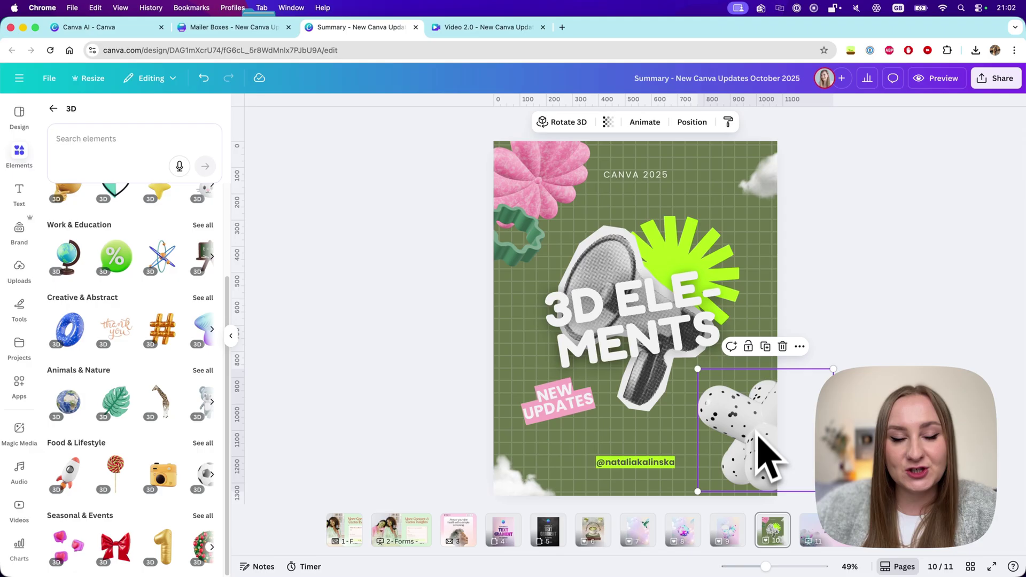
{"action": "left_click_drag", "start_coordinate": [766, 431], "coordinate": [799, 436]}
{"action": "left_click", "coordinate": [555, 174]}
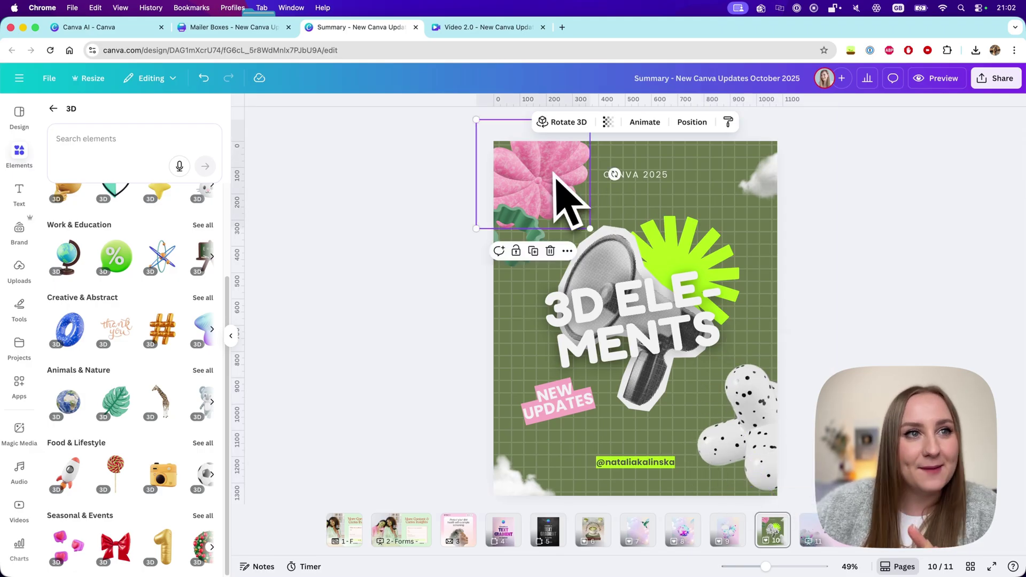
{"action": "left_click_drag", "start_coordinate": [530, 183], "coordinate": [521, 173]}
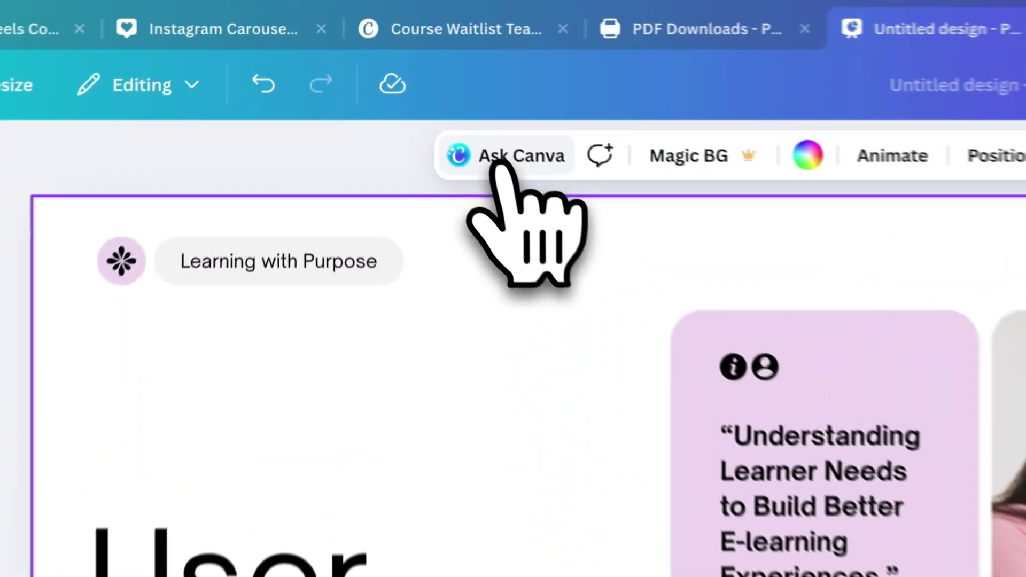
Step: Ask Canva in a comment on the User Persona page "is this layout engaging enough?"
{"action": "left_click", "coordinate": [494, 160]}
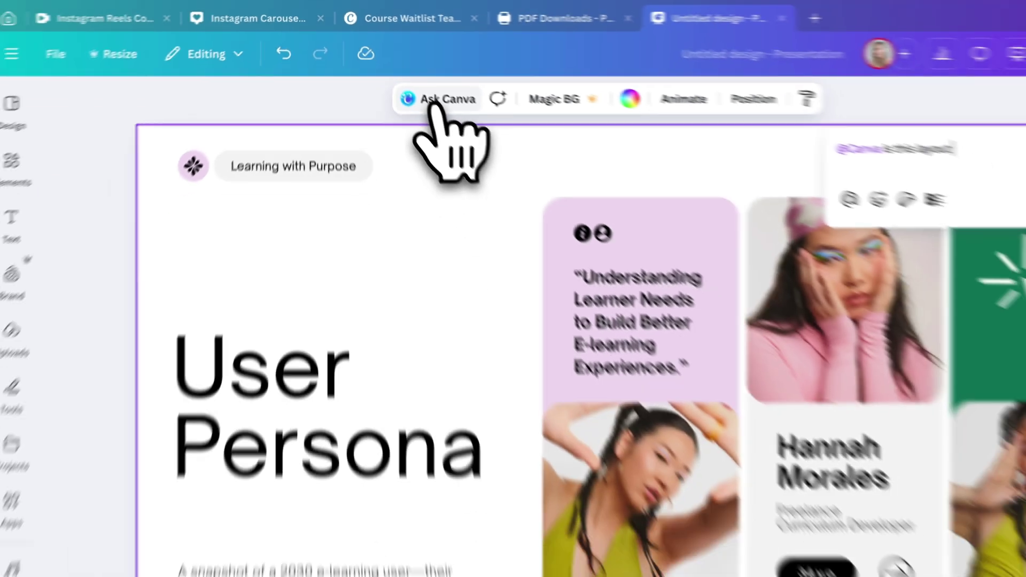
{"action": "type", "text": "engaging enough?"}
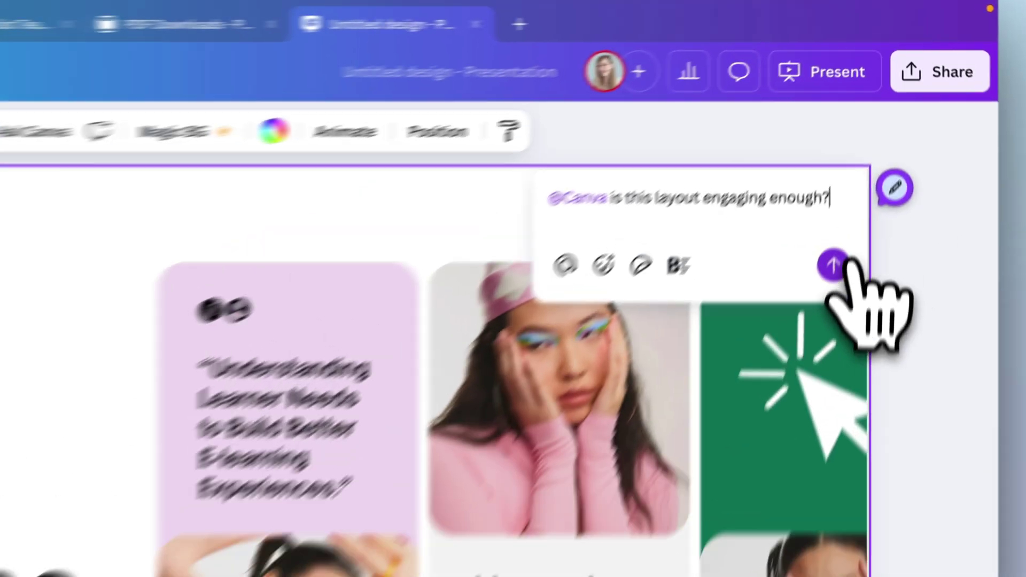
{"action": "left_click", "coordinate": [865, 148]}
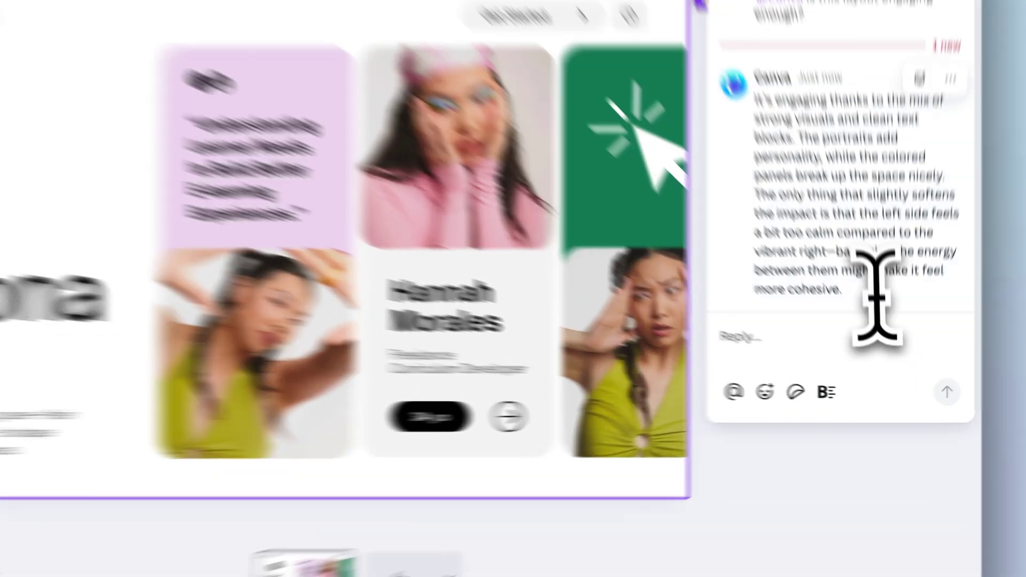
{"action": "left_click", "coordinate": [861, 369]}
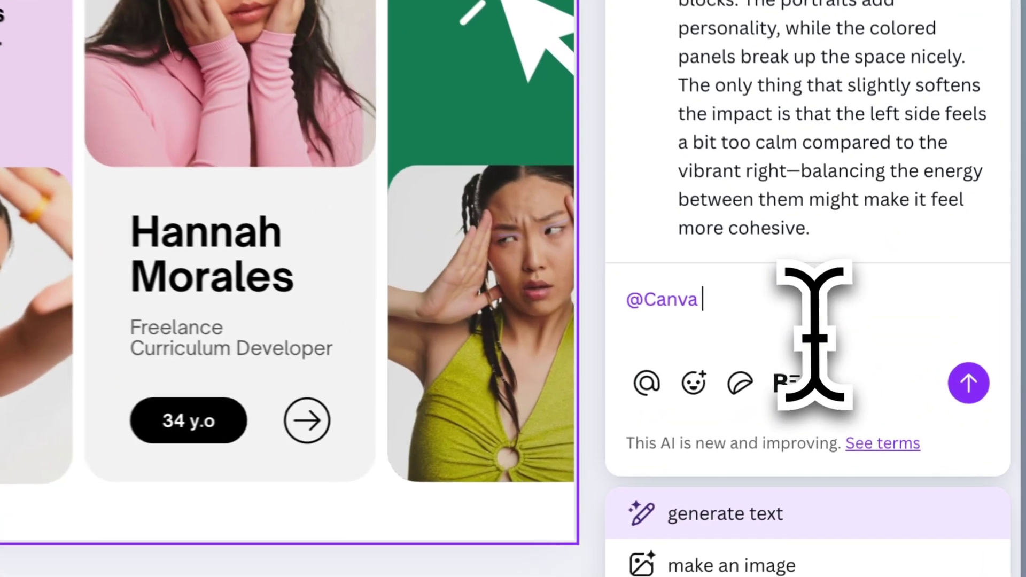
{"action": "type", "text": "Suggest images to go with this page"}
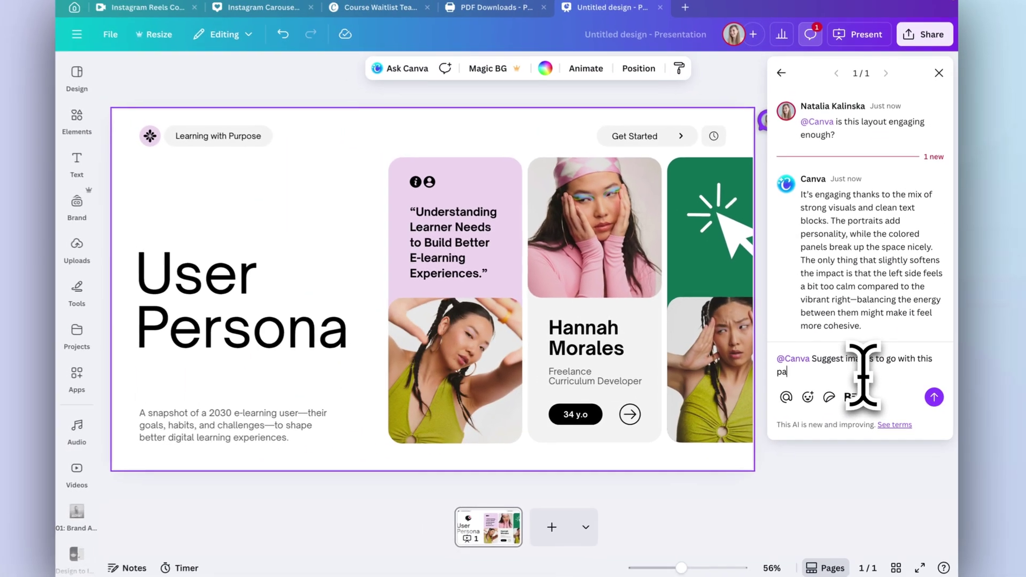
{"action": "key", "text": "shift+Return"}
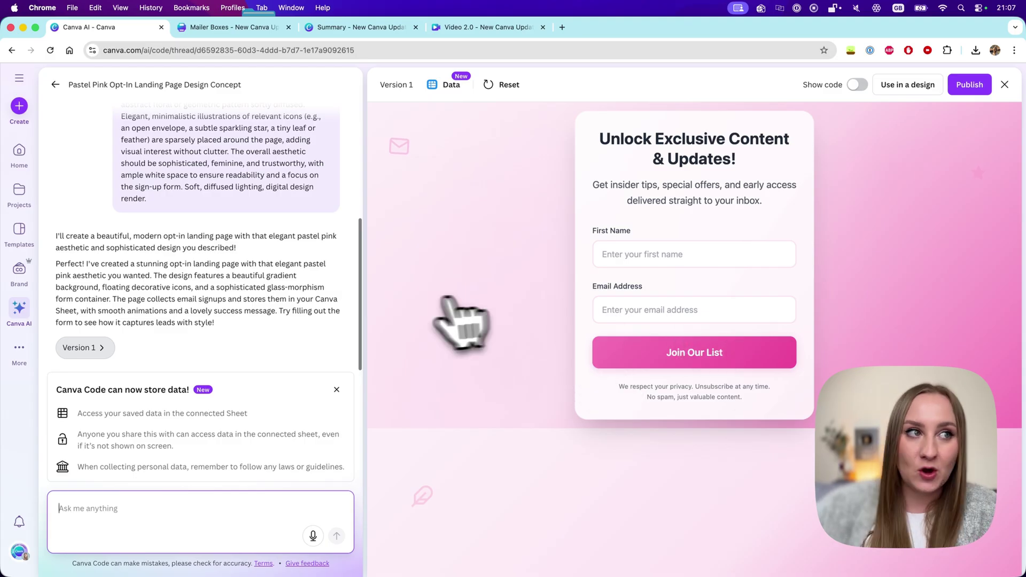
Step: View the Canva Sheet connected to the generated pastel pink opt-in landing page
{"action": "left_click", "coordinate": [451, 86]}
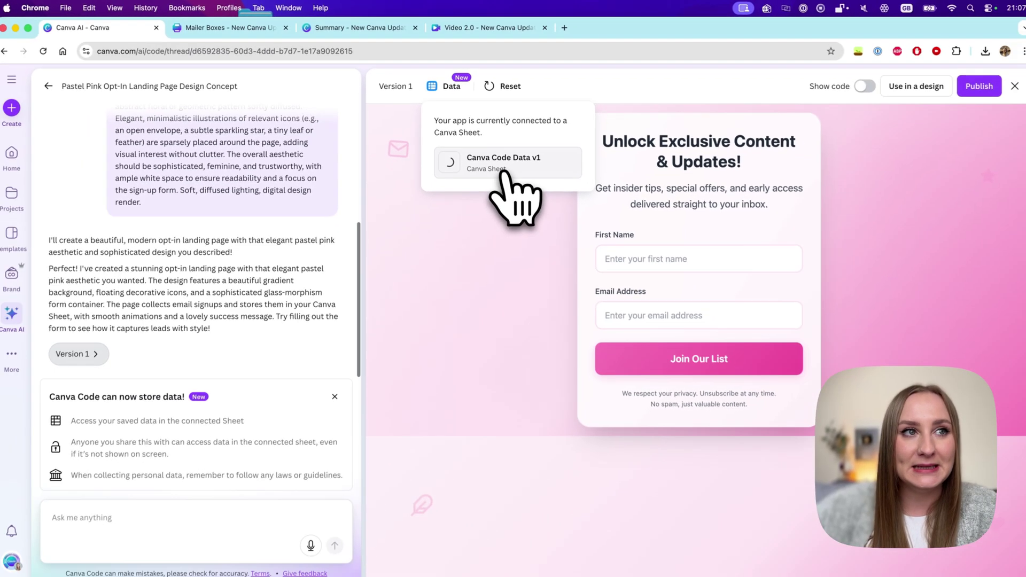
Step: In the landing page's website design, change the embedded form's first colour to the pink #D682AE
{"action": "left_click", "coordinate": [571, 354]}
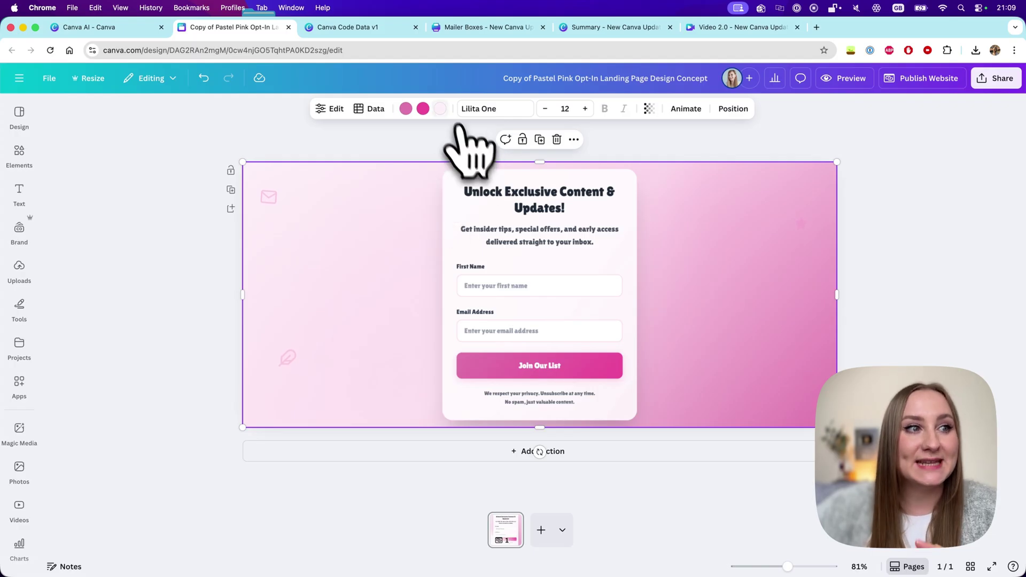
{"action": "left_click", "coordinate": [410, 110]}
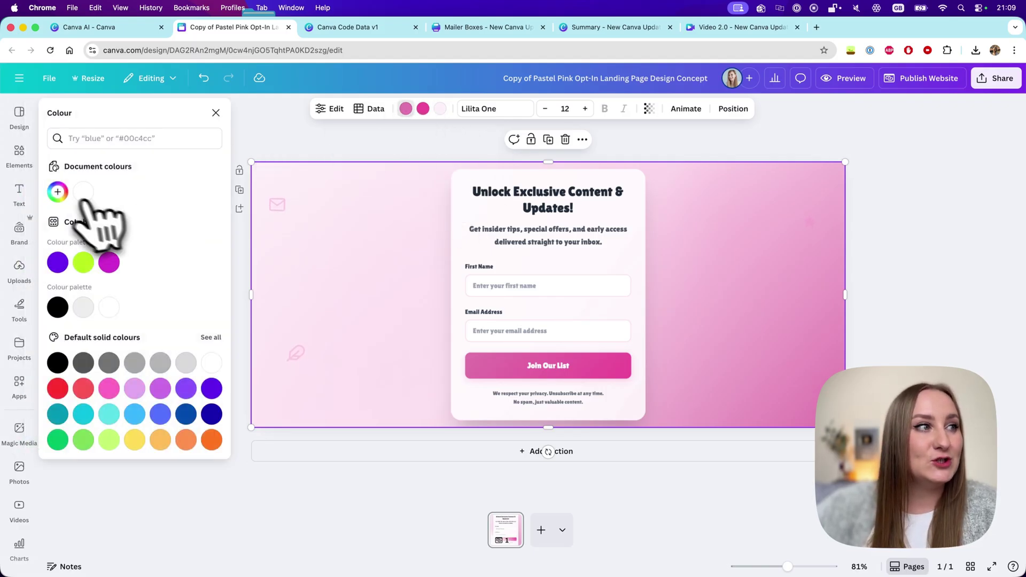
{"action": "left_click", "coordinate": [56, 192]}
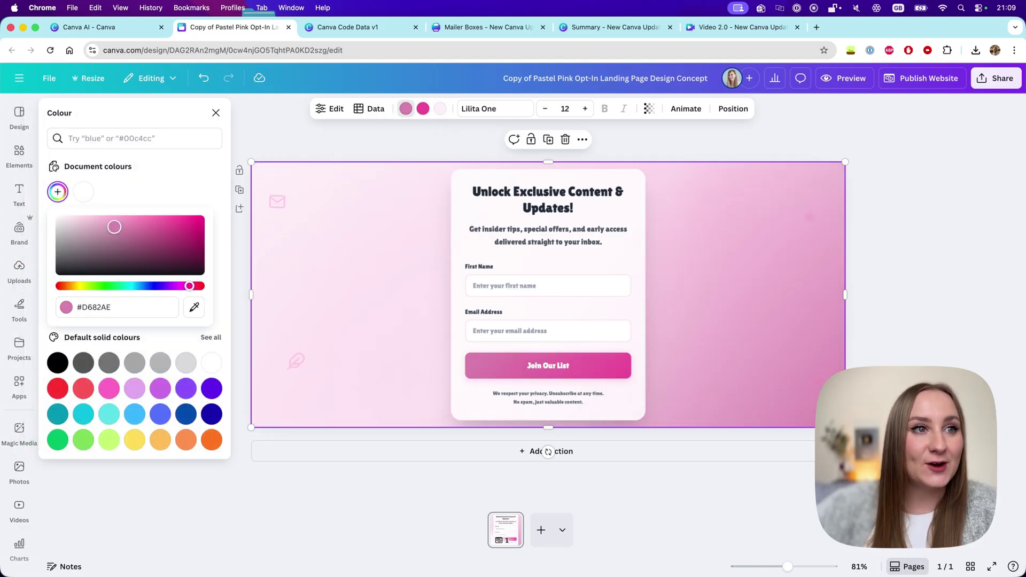
Step: Set the embedded opt-in form's font to Glacial Indifference
{"action": "left_click", "coordinate": [471, 109]}
{"action": "left_click", "coordinate": [155, 238]}
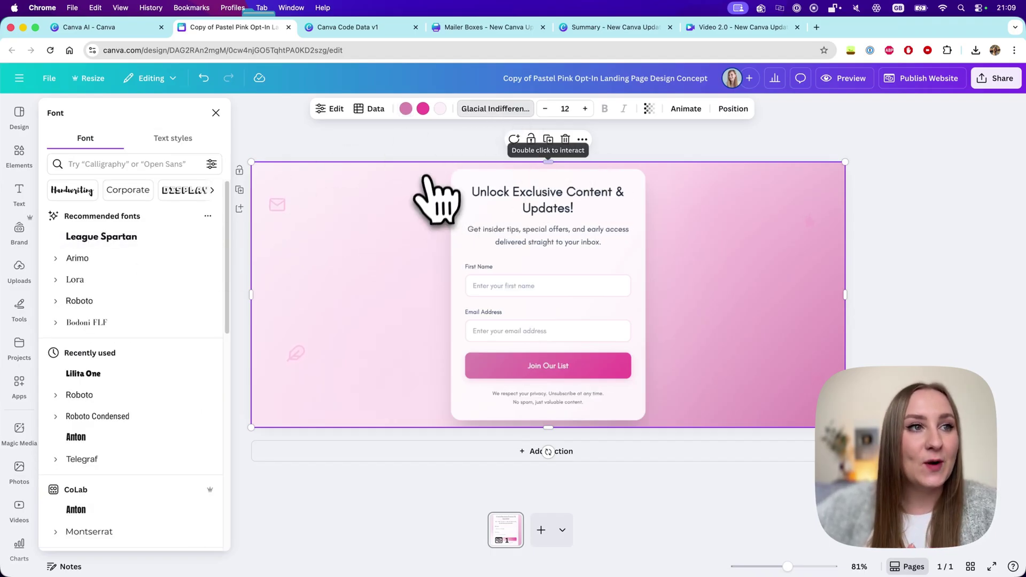
{"action": "key", "text": "Escape"}
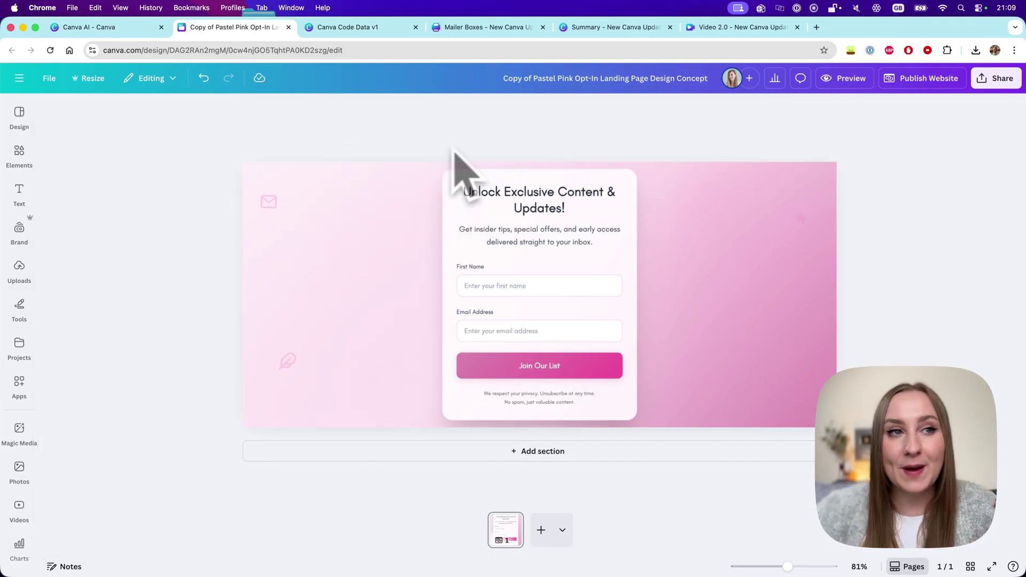
Step: Open the data settings of the embedded opt-in form
{"action": "left_click", "coordinate": [503, 192]}
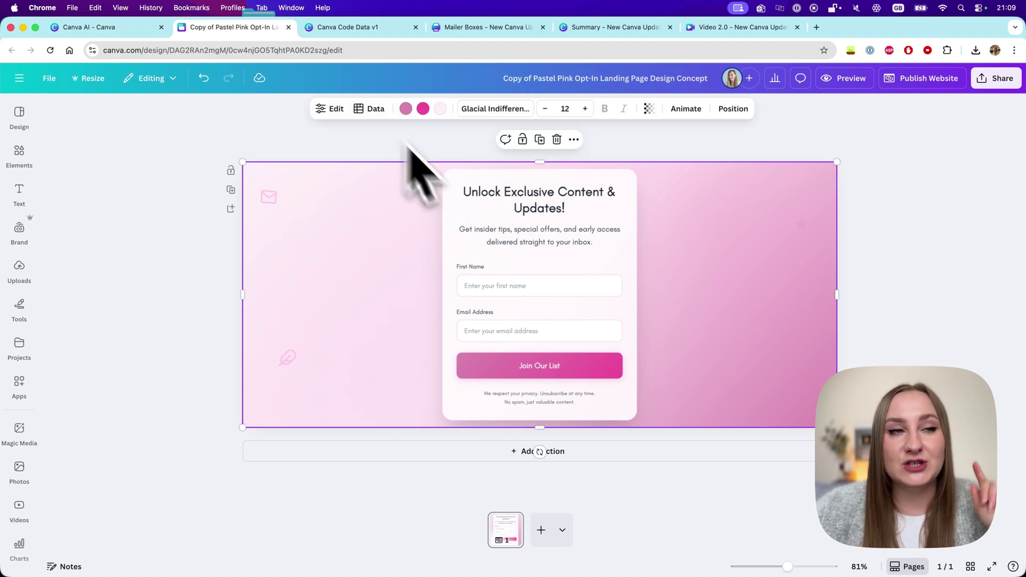
{"action": "left_click", "coordinate": [373, 110]}
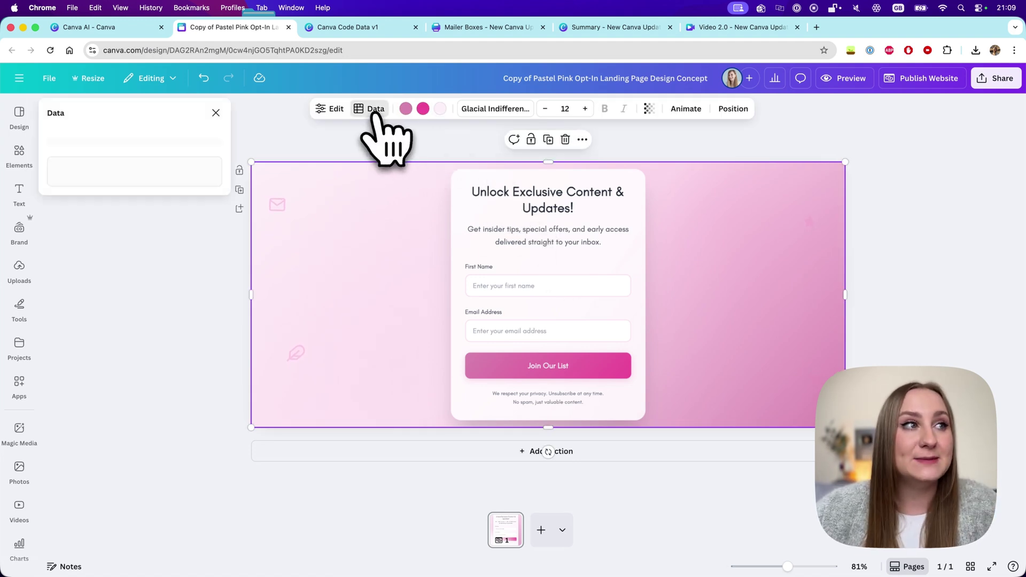